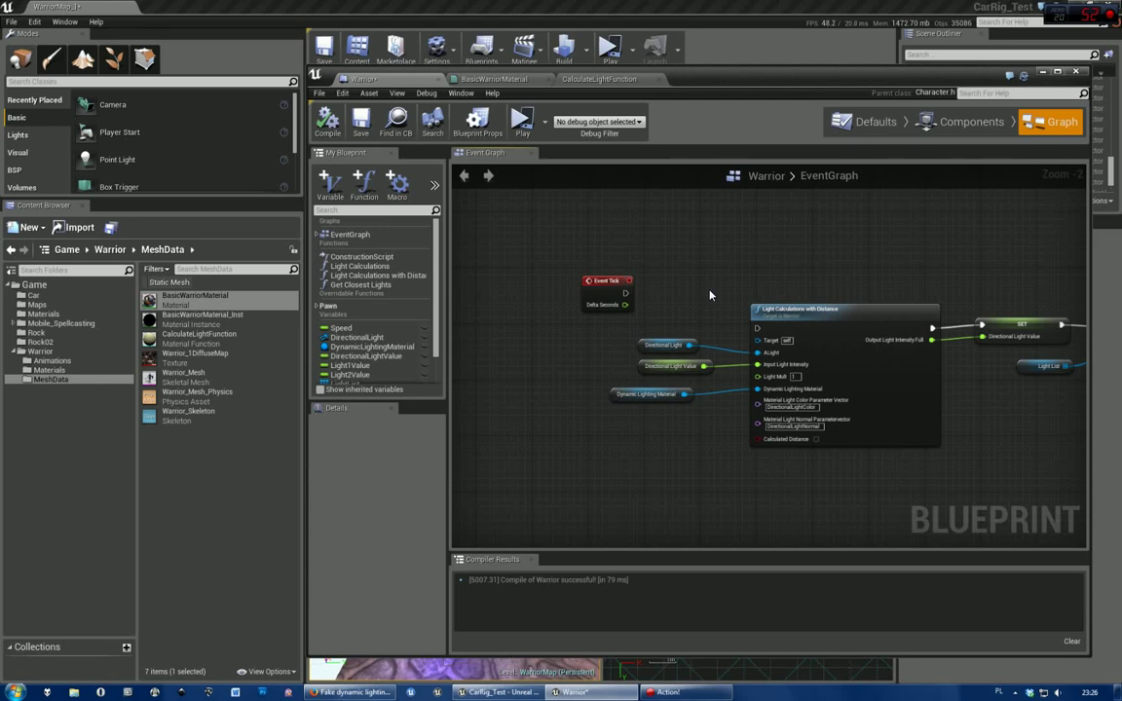
# Step: Inspect the Light Calculations with Distance and Get Closest Lights nodes in the Warrior EventGraph
pyautogui.moveTo(710, 295); pyautogui.dragTo(636, 292, button='right')
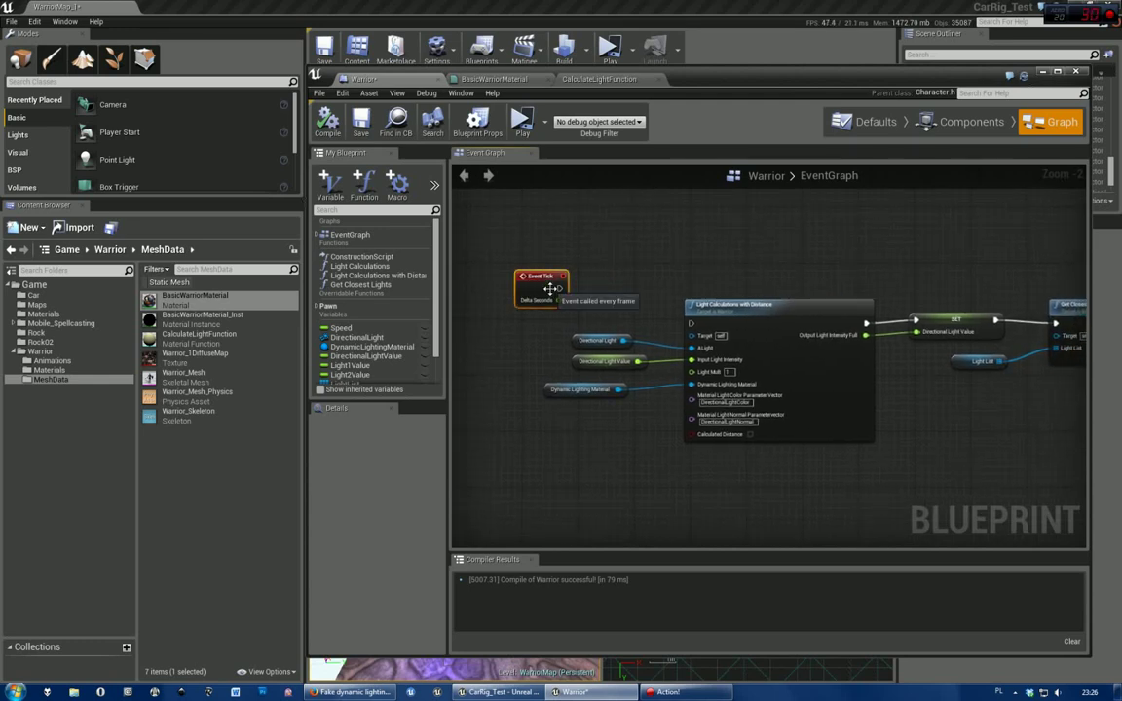
pyautogui.moveTo(551, 288); pyautogui.dragTo(541, 279, button='right')
pyautogui.click(733, 381)
pyautogui.moveTo(733, 381); pyautogui.dragTo(564, 381, button='right')
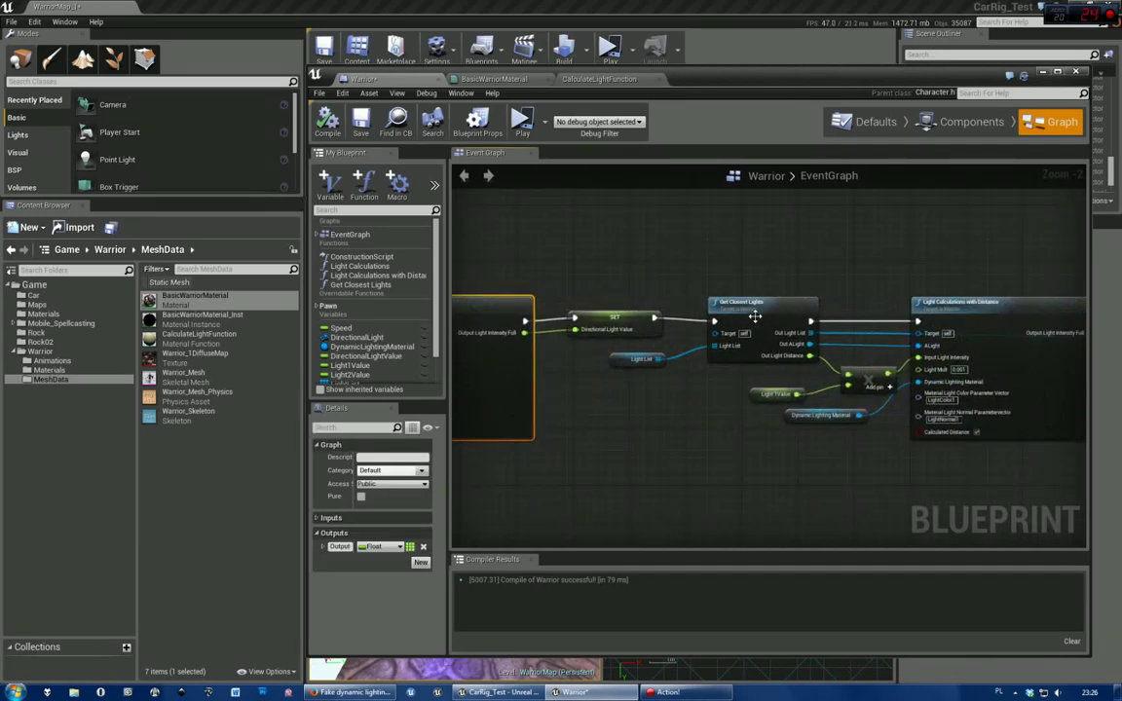
pyautogui.click(754, 316)
pyautogui.moveTo(755, 317); pyautogui.dragTo(473, 319, button='right')
# Step: Undo the last two changes, return to Event Tick, and launch the game preview
pyautogui.hotkey('ctrl', 'z')
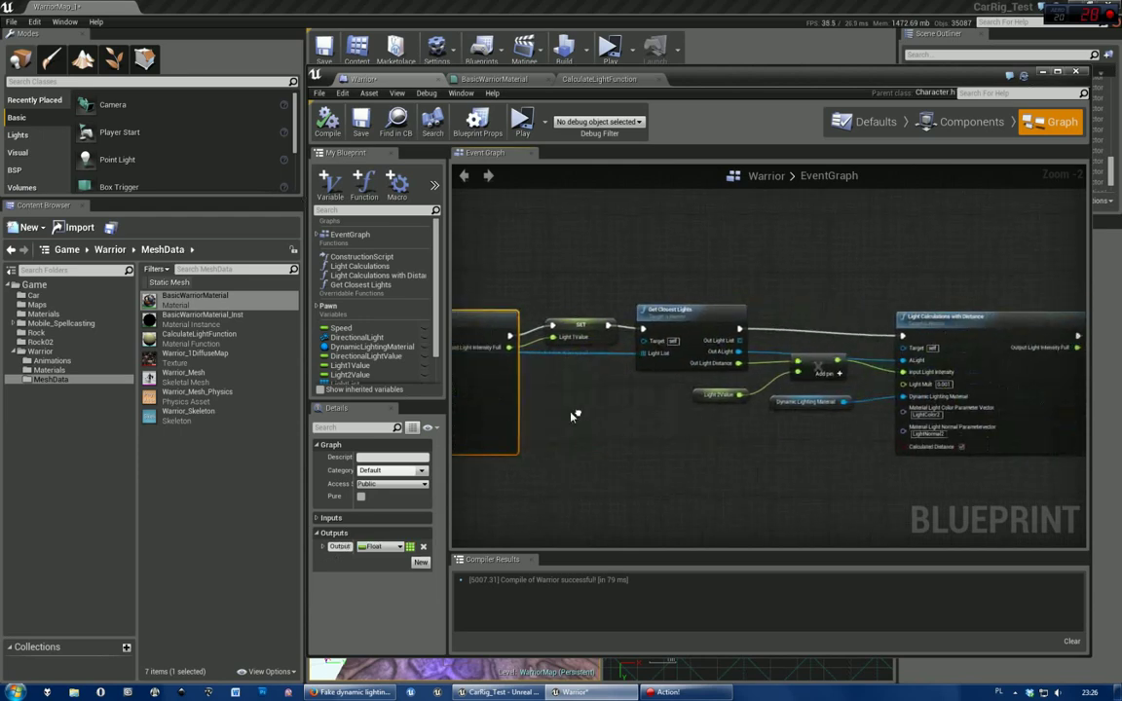
pyautogui.hotkey('ctrl', 'z')
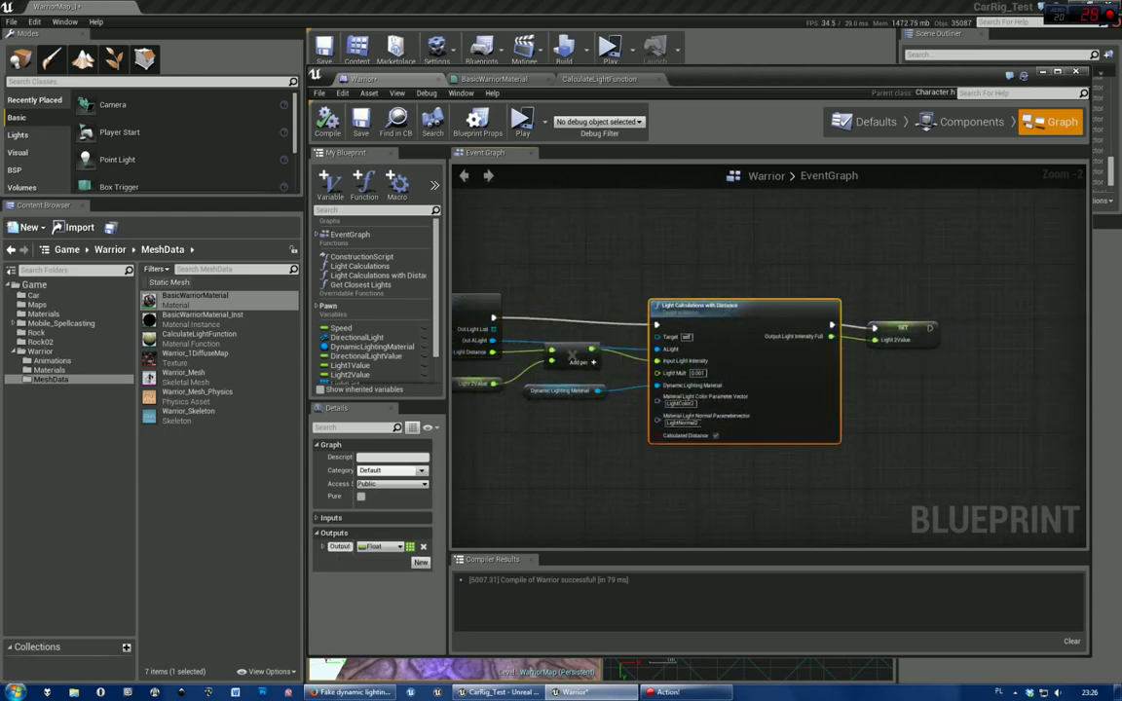
pyautogui.scroll(-3, 724, 360)
pyautogui.scroll(4, 971, 400)
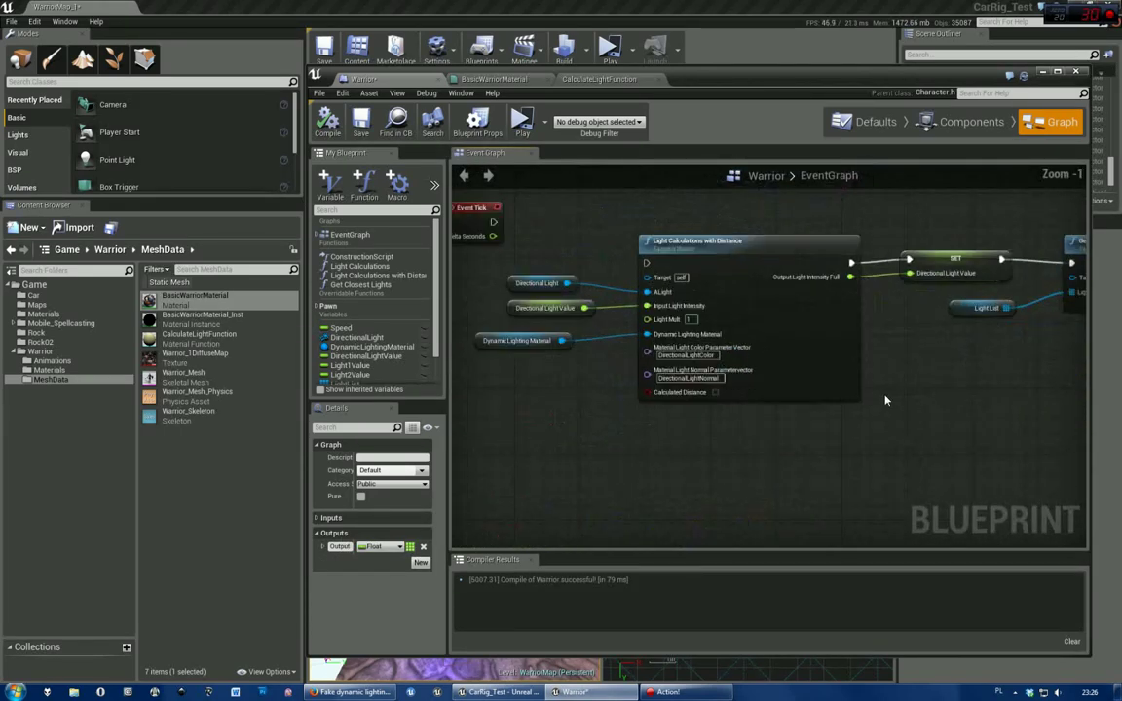
pyautogui.moveTo(600, 218); pyautogui.dragTo(726, 254, button='right')
pyautogui.click(611, 46)
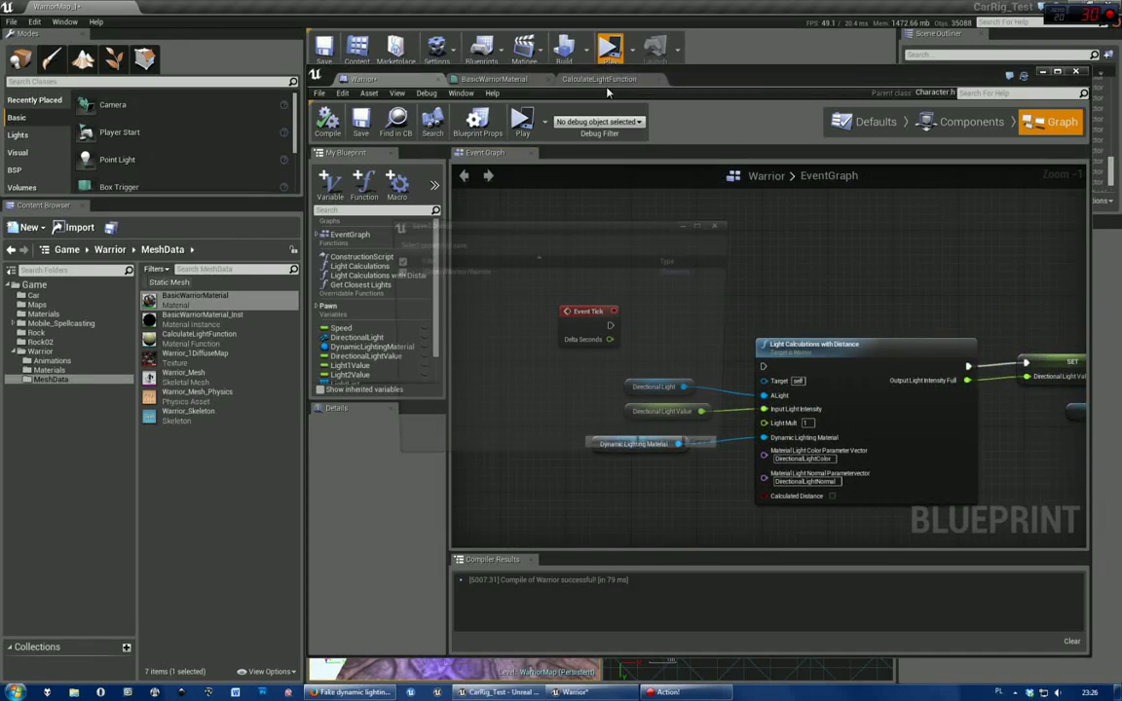
# Step: Save the selected content, then walk the warrior down the corridor onto the stone platform
pyautogui.click(616, 455)
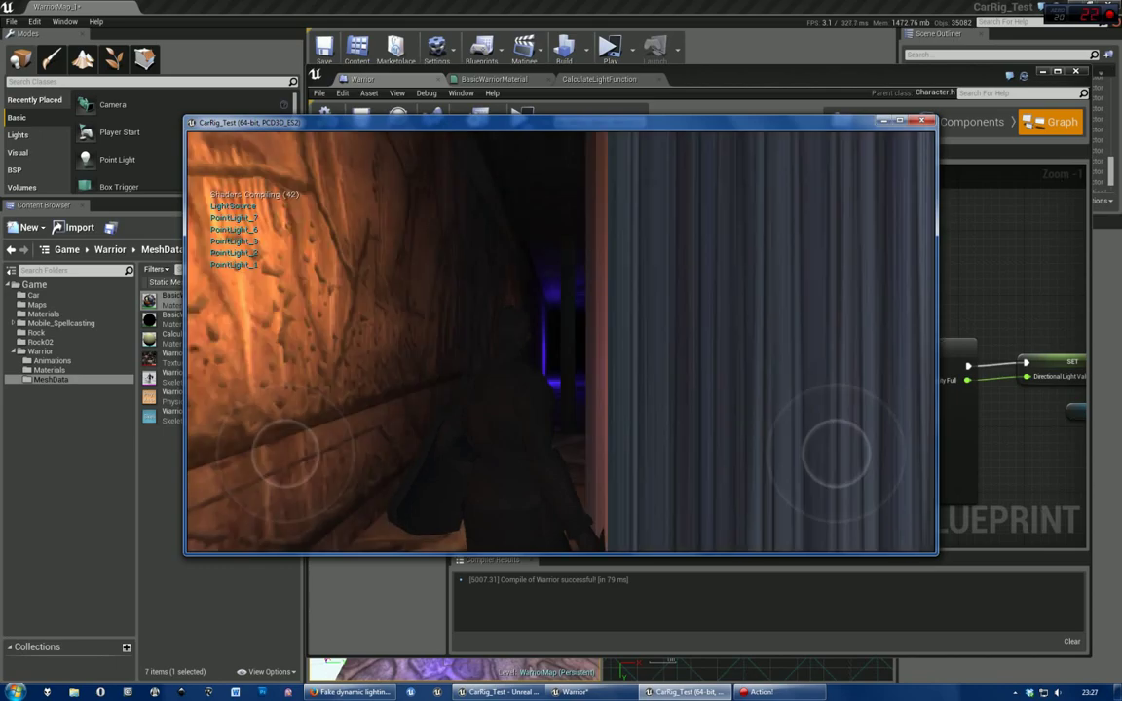
pyautogui.moveTo(285, 453); pyautogui.dragTo(258, 463)
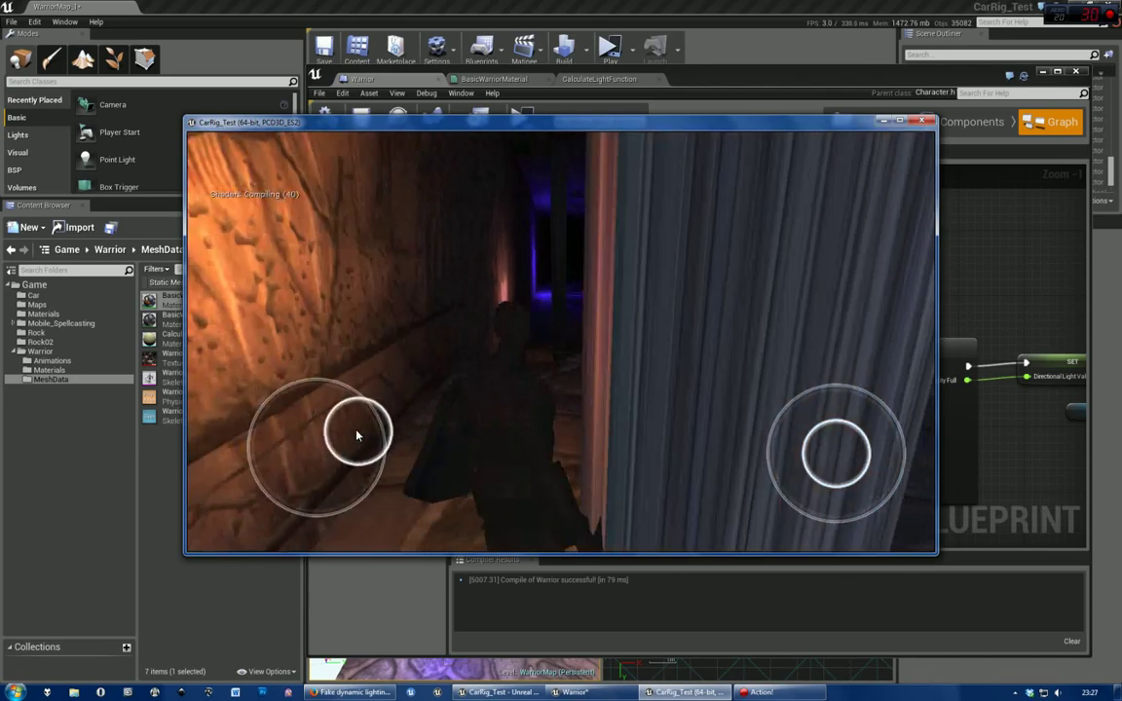
pyautogui.moveTo(258, 463)
pyautogui.mouseDown()
pyautogui.moveTo(338, 455)
pyautogui.moveTo(285, 471)
pyautogui.mouseUp()
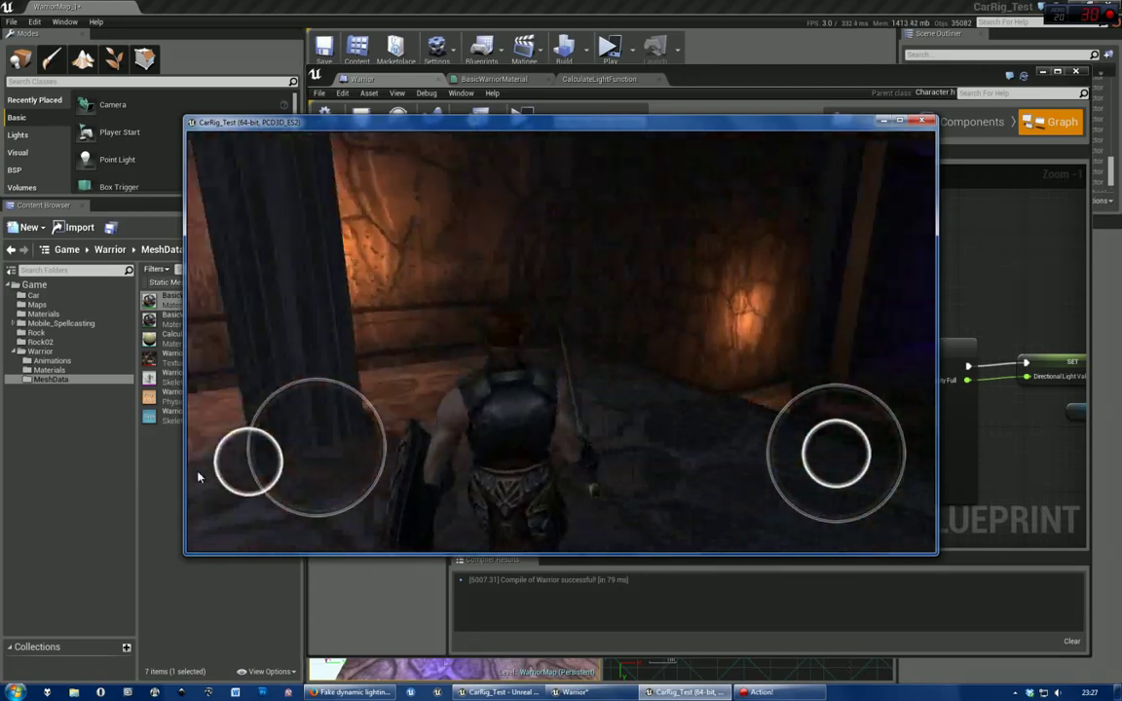
pyautogui.moveTo(284, 471)
pyautogui.mouseDown()
pyautogui.moveTo(320, 477)
pyautogui.moveTo(176, 443)
pyautogui.moveTo(314, 469)
pyautogui.mouseUp()
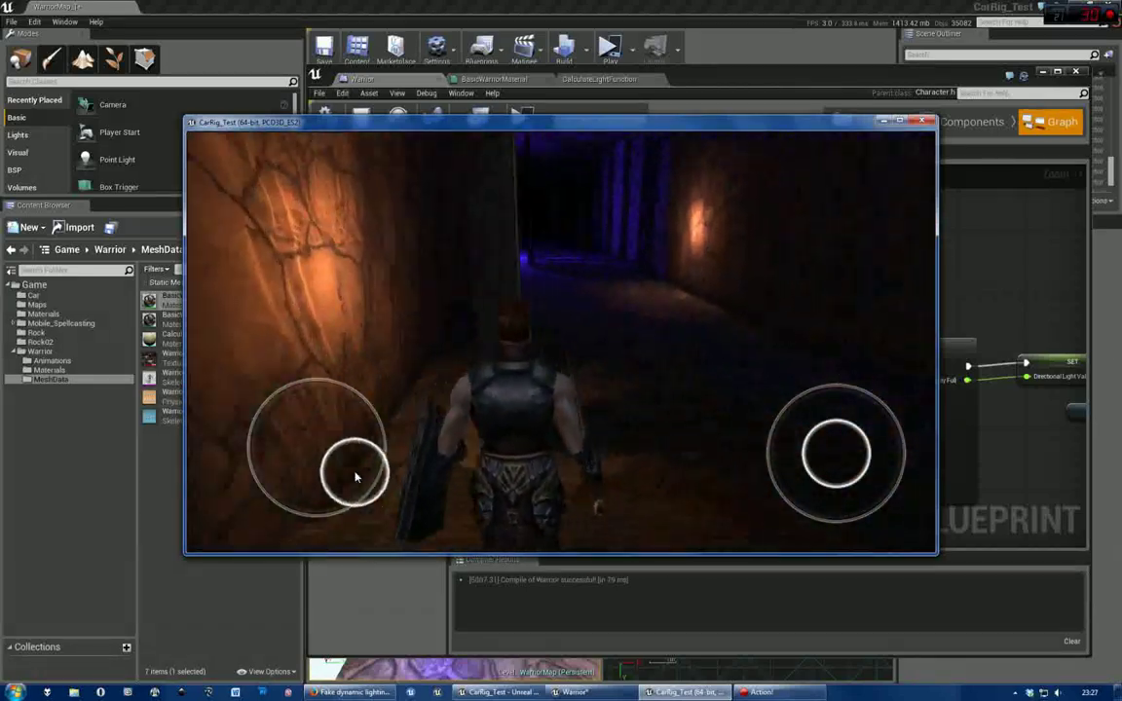
# Step: Steer the warrior toward the blue-lit corridor and lit opening, then close the preview
pyautogui.moveTo(314, 469)
pyautogui.mouseDown()
pyautogui.moveTo(333, 445)
pyautogui.moveTo(303, 474)
pyautogui.moveTo(307, 461)
pyautogui.mouseUp()
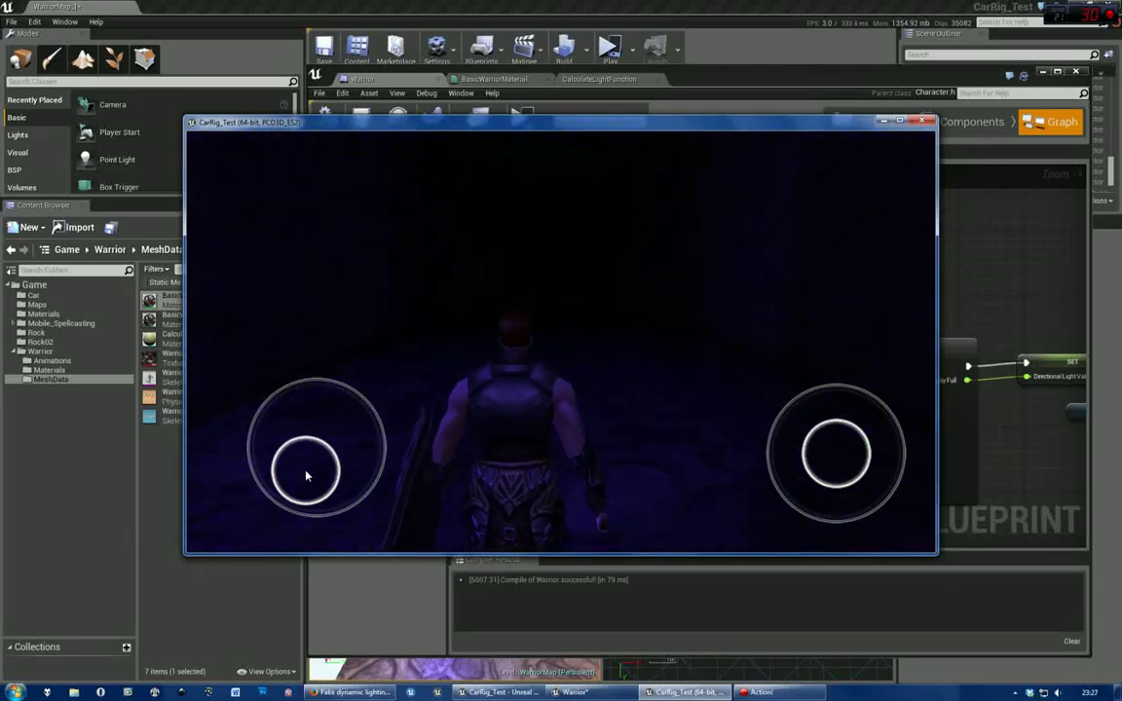
pyautogui.moveTo(306, 461)
pyautogui.mouseDown()
pyautogui.moveTo(123, 475)
pyautogui.moveTo(332, 460)
pyautogui.mouseUp()
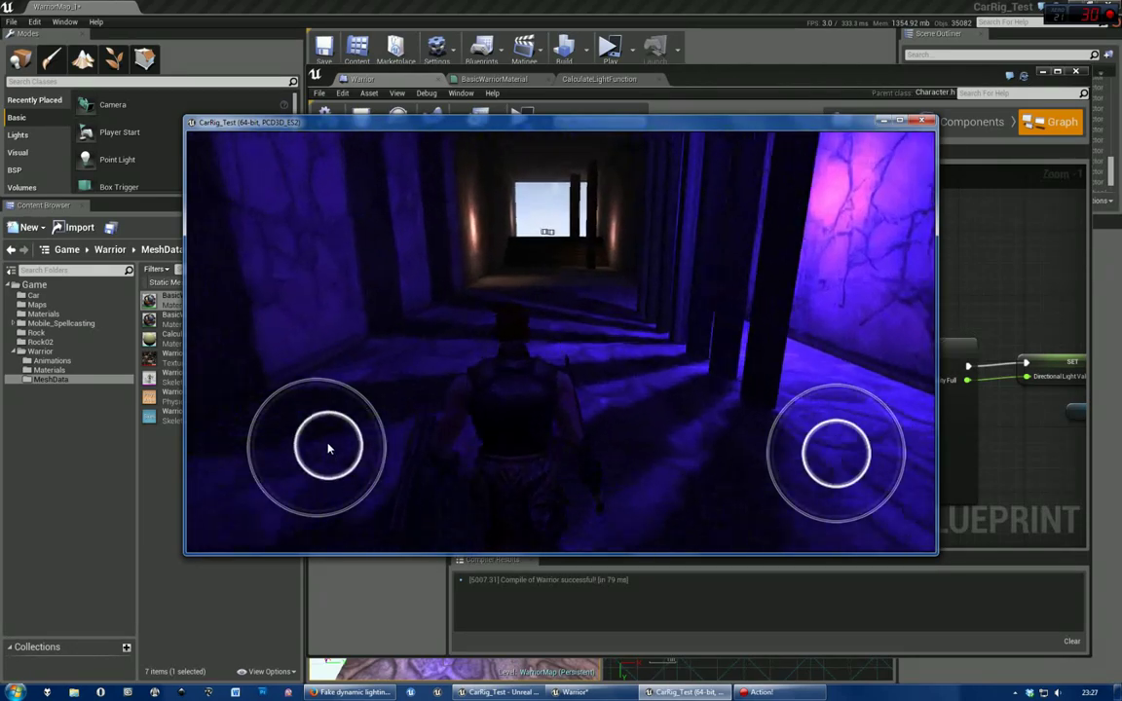
pyautogui.moveTo(332, 460)
pyautogui.mouseDown()
pyautogui.moveTo(315, 420)
pyautogui.moveTo(294, 446)
pyautogui.mouseUp()
pyautogui.press('Escape')
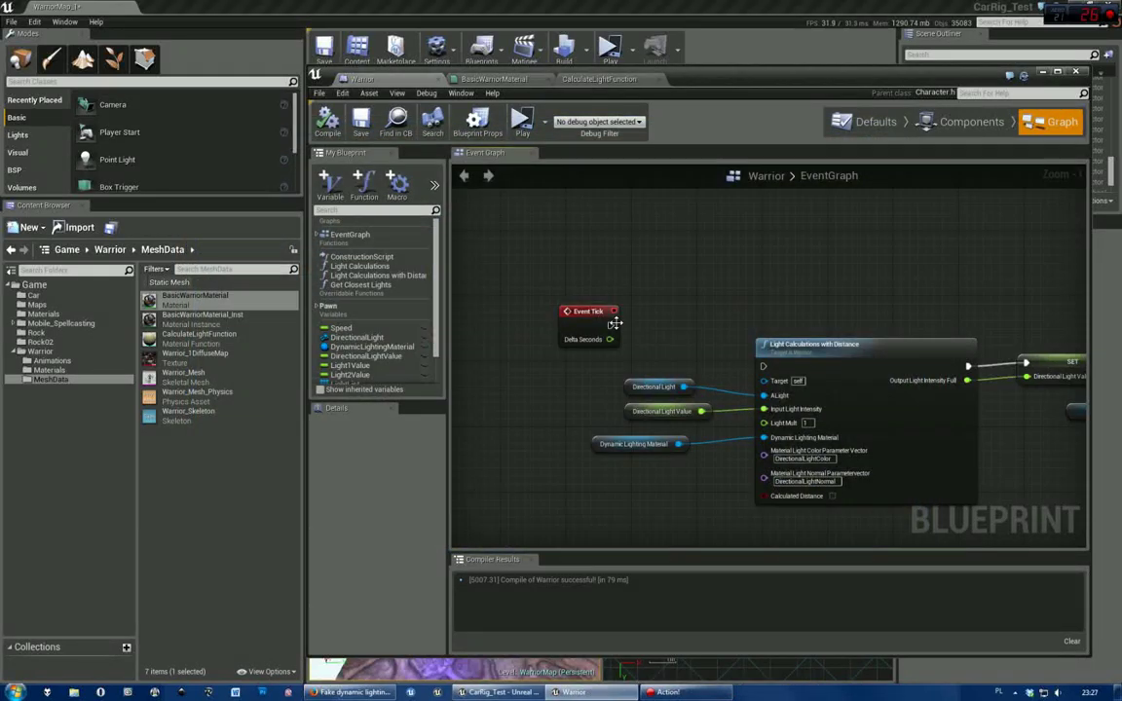
pyautogui.scroll(-1, 594, 302)
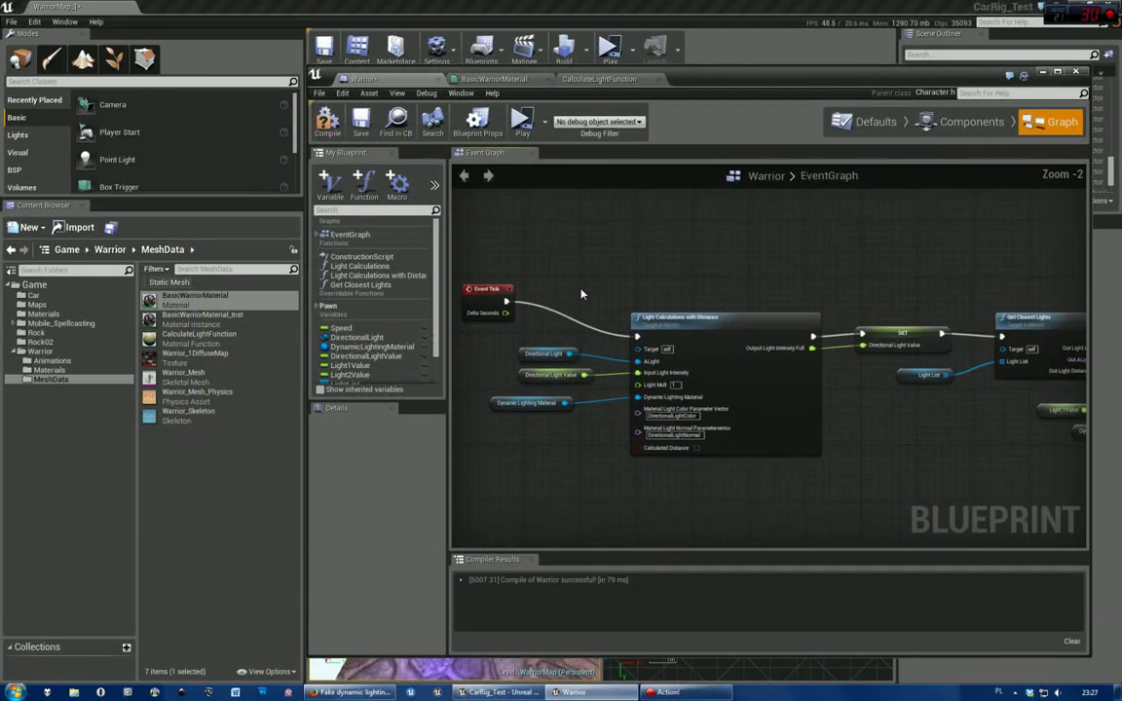
# Step: Save the Warrior blueprint and walk the warrior through the level in a second preview
pyautogui.click(360, 126)
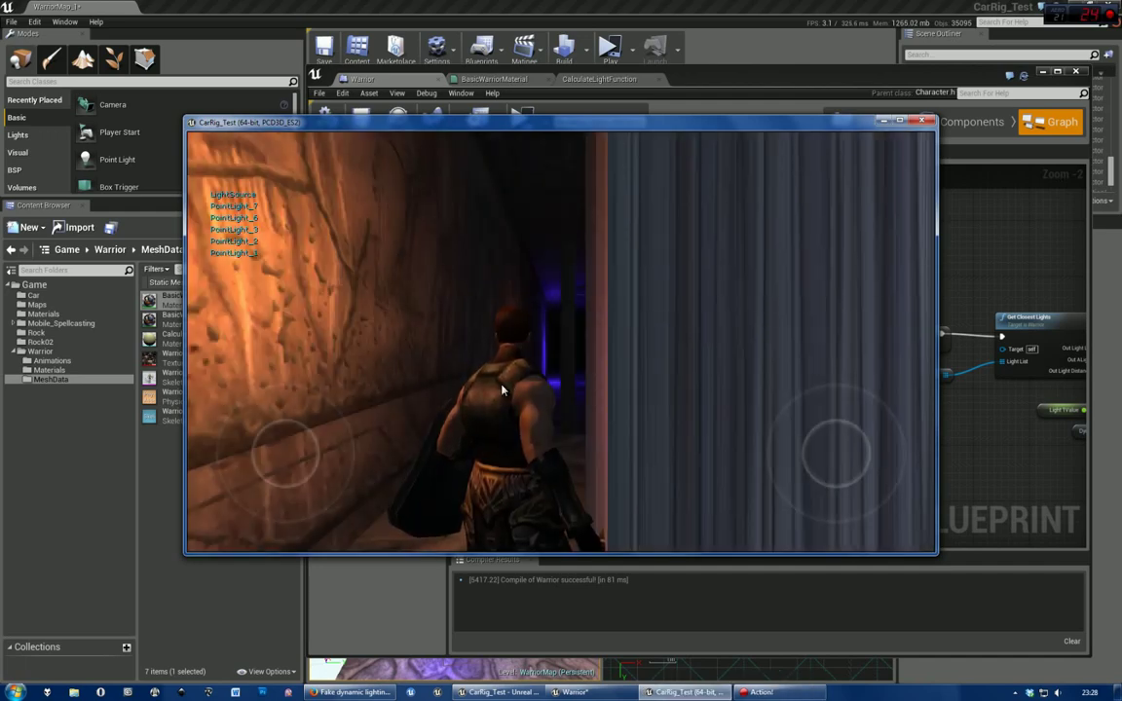
pyautogui.moveTo(290, 449)
pyautogui.mouseDown()
pyautogui.moveTo(278, 469)
pyautogui.moveTo(339, 472)
pyautogui.moveTo(188, 470)
pyautogui.moveTo(272, 420)
pyautogui.moveTo(263, 501)
pyautogui.moveTo(282, 376)
pyautogui.moveTo(267, 457)
pyautogui.moveTo(359, 456)
pyautogui.moveTo(260, 450)
pyautogui.moveTo(250, 451)
pyautogui.moveTo(293, 456)
pyautogui.moveTo(191, 465)
pyautogui.moveTo(320, 466)
pyautogui.moveTo(276, 473)
pyautogui.moveTo(307, 434)
pyautogui.moveTo(290, 425)
pyautogui.moveTo(280, 430)
pyautogui.moveTo(293, 447)
pyautogui.moveTo(188, 454)
pyautogui.moveTo(358, 458)
pyautogui.moveTo(250, 453)
pyautogui.moveTo(352, 453)
pyautogui.moveTo(323, 479)
pyautogui.moveTo(225, 438)
pyautogui.moveTo(256, 456)
pyautogui.moveTo(215, 463)
pyautogui.moveTo(252, 481)
pyautogui.moveTo(354, 465)
pyautogui.moveTo(155, 471)
pyautogui.moveTo(220, 458)
pyautogui.moveTo(220, 429)
pyautogui.moveTo(312, 448)
pyautogui.moveTo(259, 466)
pyautogui.moveTo(313, 476)
pyautogui.moveTo(290, 469)
pyautogui.moveTo(293, 447)
pyautogui.moveTo(280, 451)
pyautogui.moveTo(343, 430)
pyautogui.moveTo(333, 408)
pyautogui.moveTo(349, 367)
pyautogui.moveTo(281, 423)
pyautogui.moveTo(301, 507)
pyautogui.moveTo(336, 456)
pyautogui.moveTo(288, 483)
pyautogui.mouseUp()
# Step: Close the preview and look through the Light Calculations with Distance function graph
pyautogui.press('Escape')
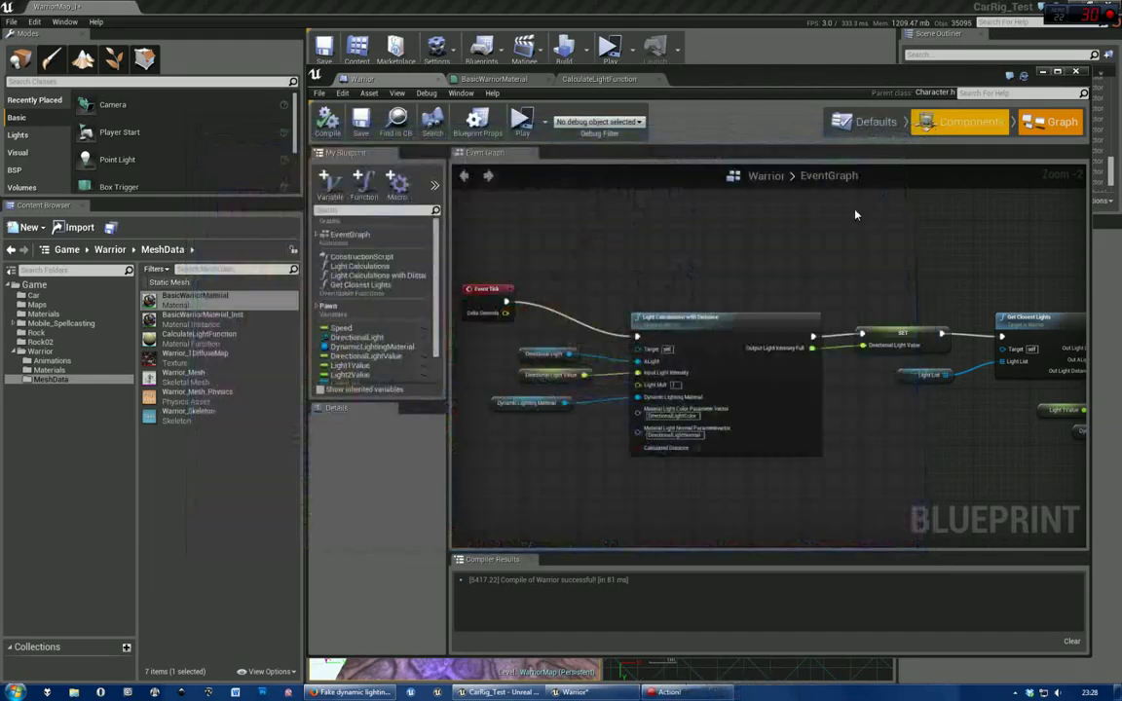
pyautogui.scroll(3, 755, 254)
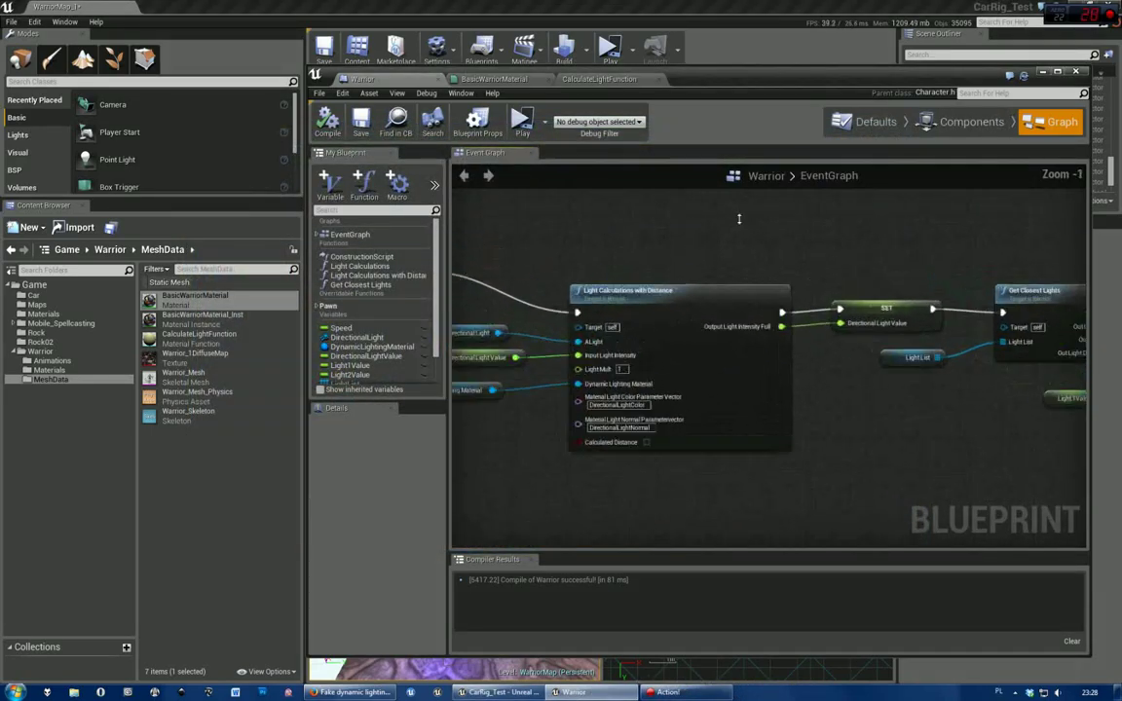
pyautogui.doubleClick(675, 339)
pyautogui.scroll(6, 660, 336)
pyautogui.moveTo(660, 336)
pyautogui.mouseDown(button='right')
pyautogui.moveTo(569, 356)
pyautogui.moveTo(463, 171)
pyautogui.mouseUp(button='right')
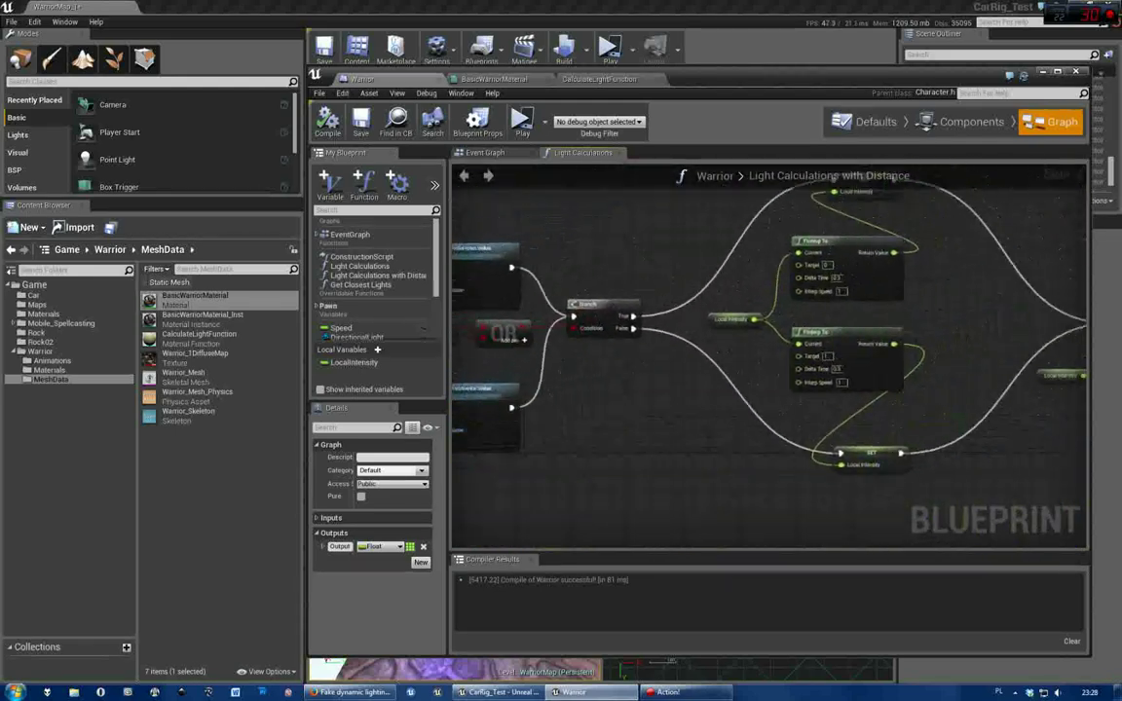
pyautogui.click(614, 153)
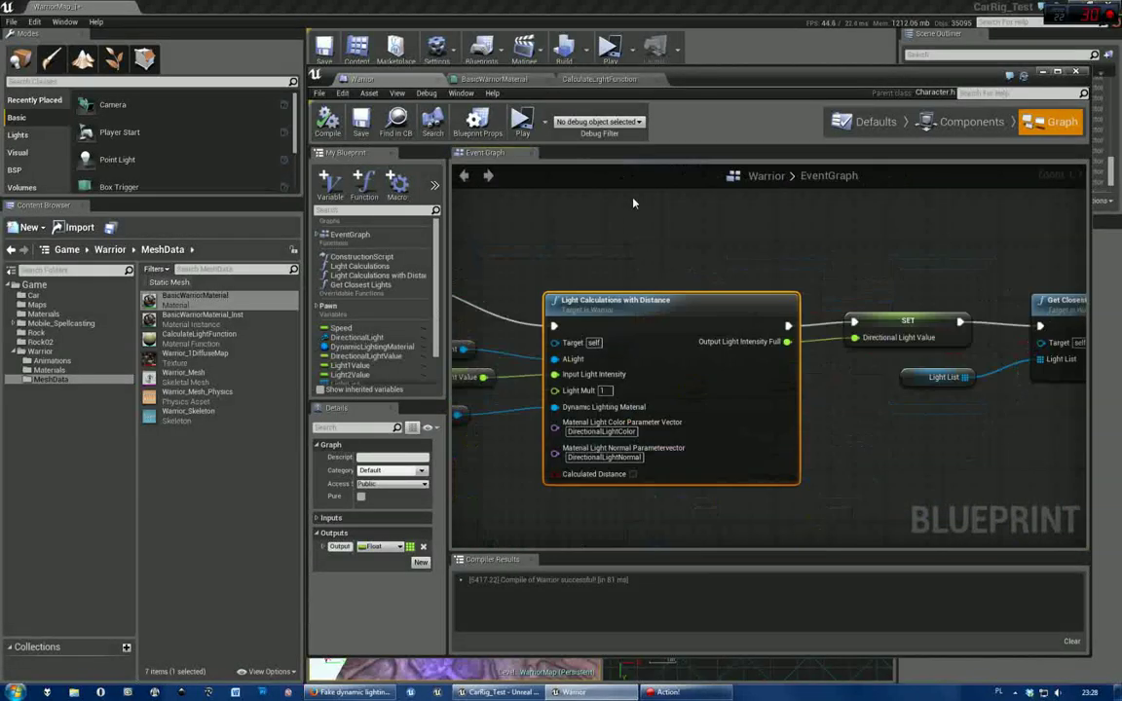
# Step: Inspect the Get Closest Lights node, Light List variable, ForEachLoop and Print String nodes
pyautogui.moveTo(569, 177); pyautogui.dragTo(1023, 177, button='right')
pyautogui.click(740, 302)
pyautogui.click(602, 378)
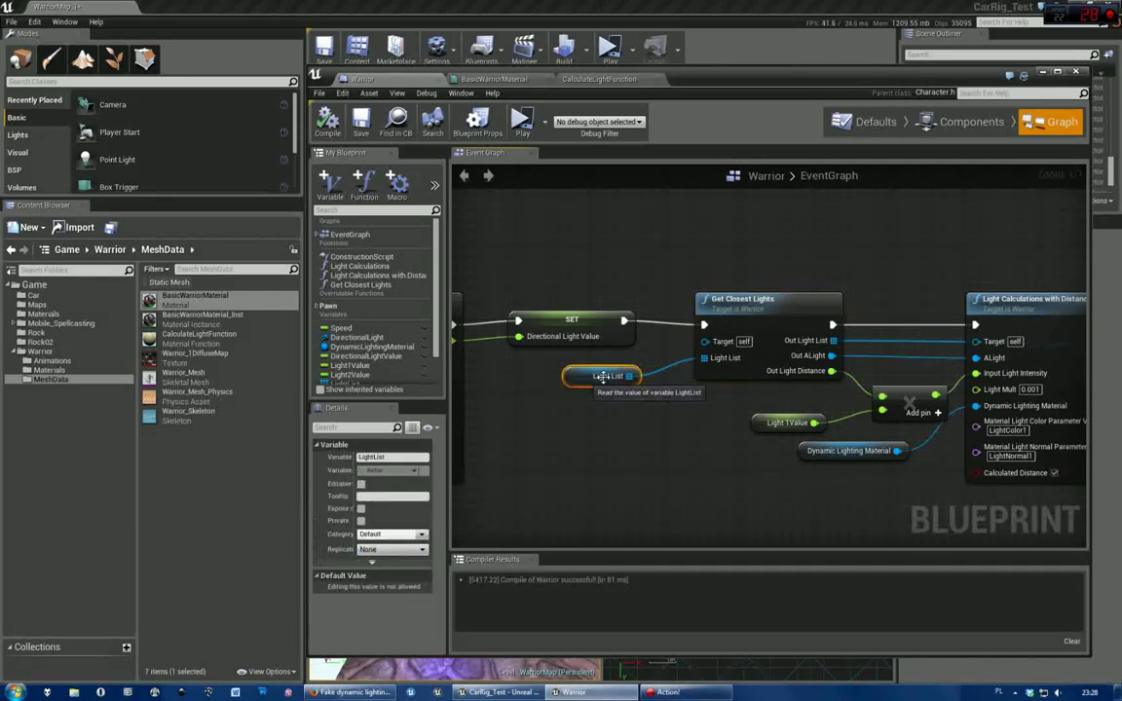
pyautogui.moveTo(602, 378); pyautogui.dragTo(801, 465, button='right')
pyautogui.scroll(-2, 896, 382)
pyautogui.scroll(-2, 895, 462)
pyautogui.scroll(2, 769, 341)
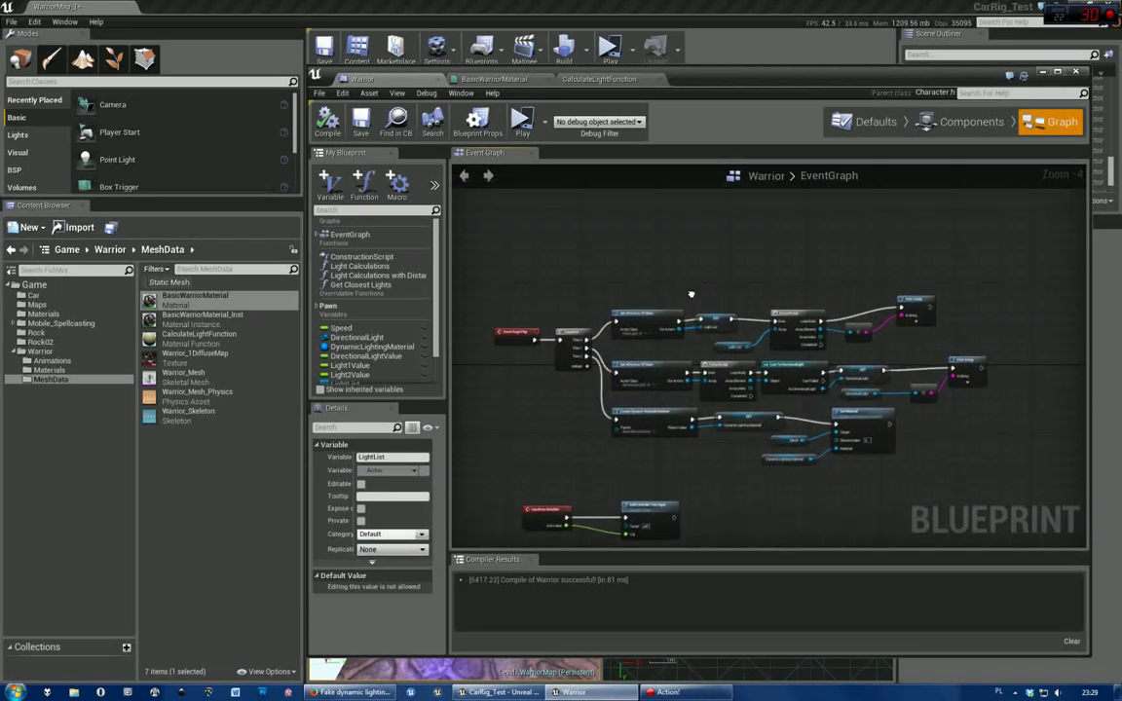
pyautogui.scroll(2, 769, 340)
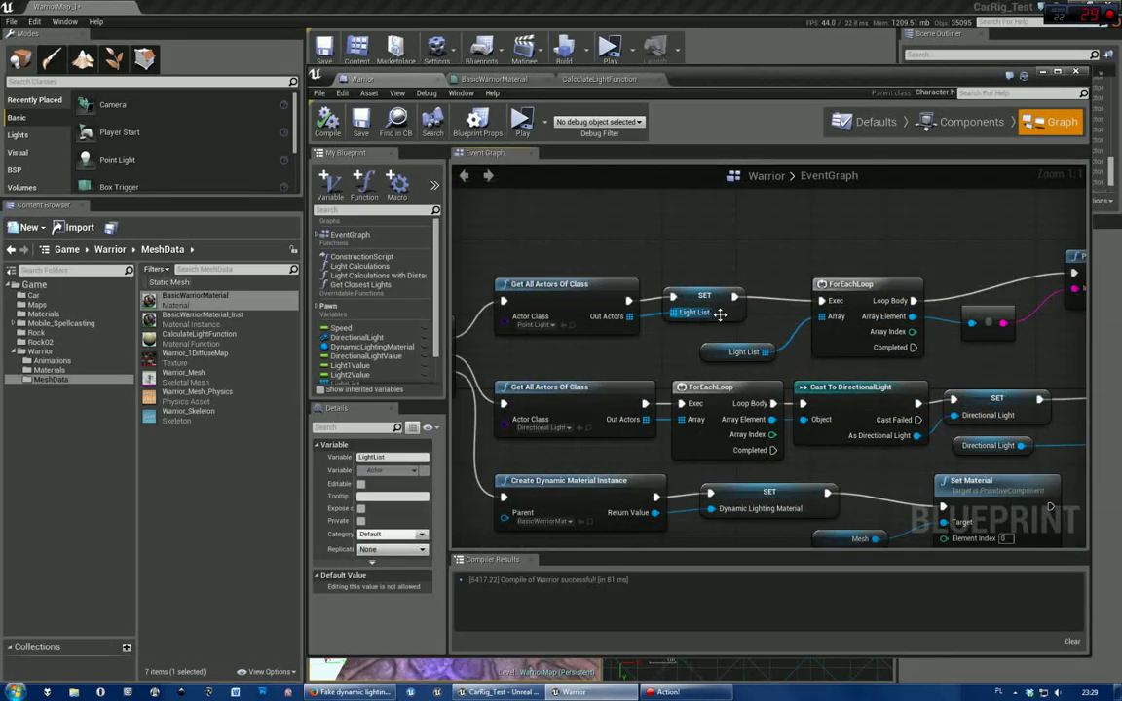
pyautogui.moveTo(720, 314); pyautogui.dragTo(454, 289, button='right')
pyautogui.click(601, 273)
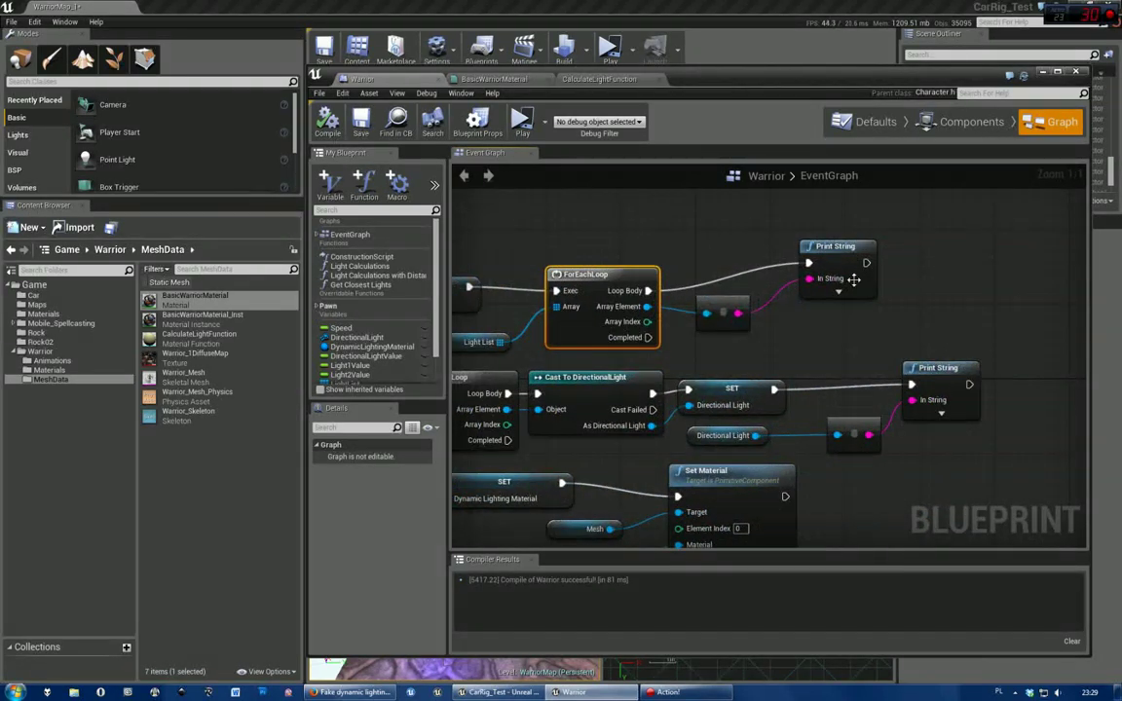
pyautogui.scroll(-5, 730, 346)
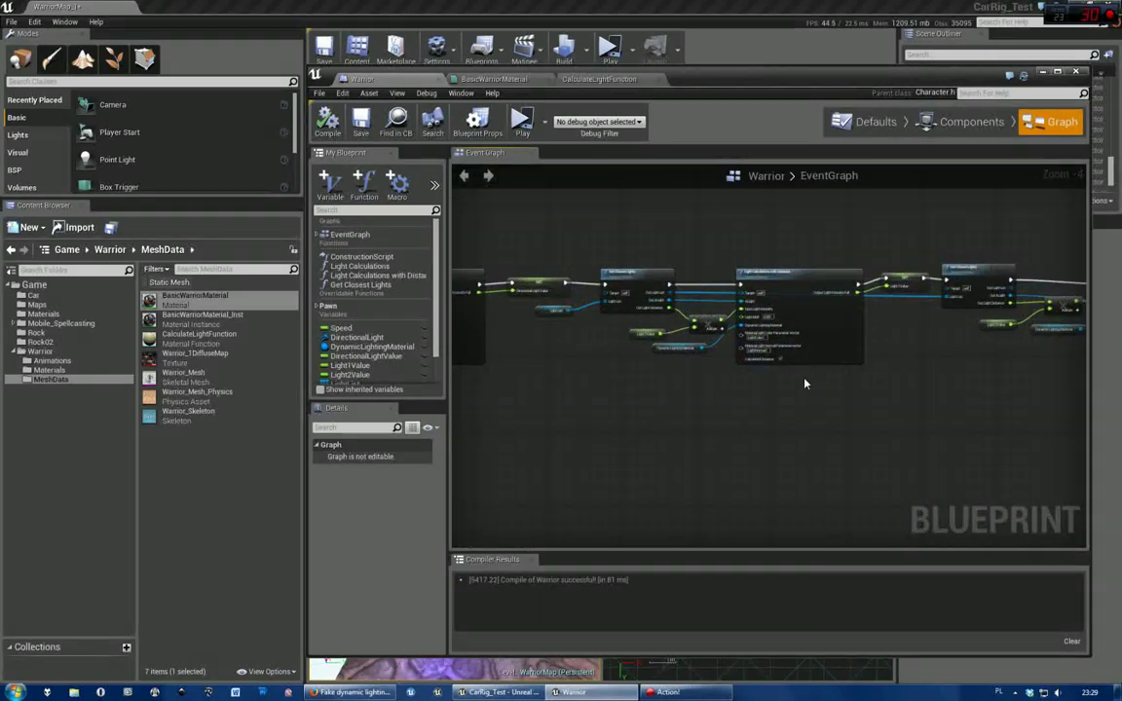
pyautogui.scroll(4, 805, 384)
# Step: Open Get Closest Lights and review its distance-measuring groups, Remove Index and return nodes
pyautogui.doubleClick(763, 352)
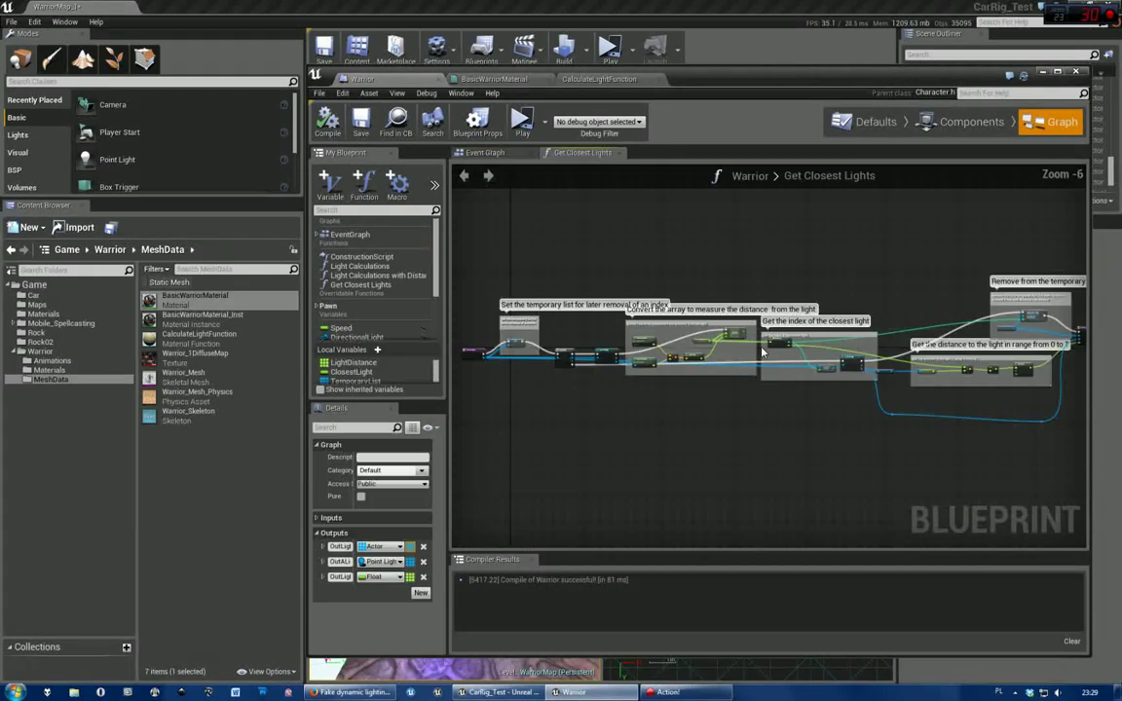
pyautogui.scroll(3, 762, 352)
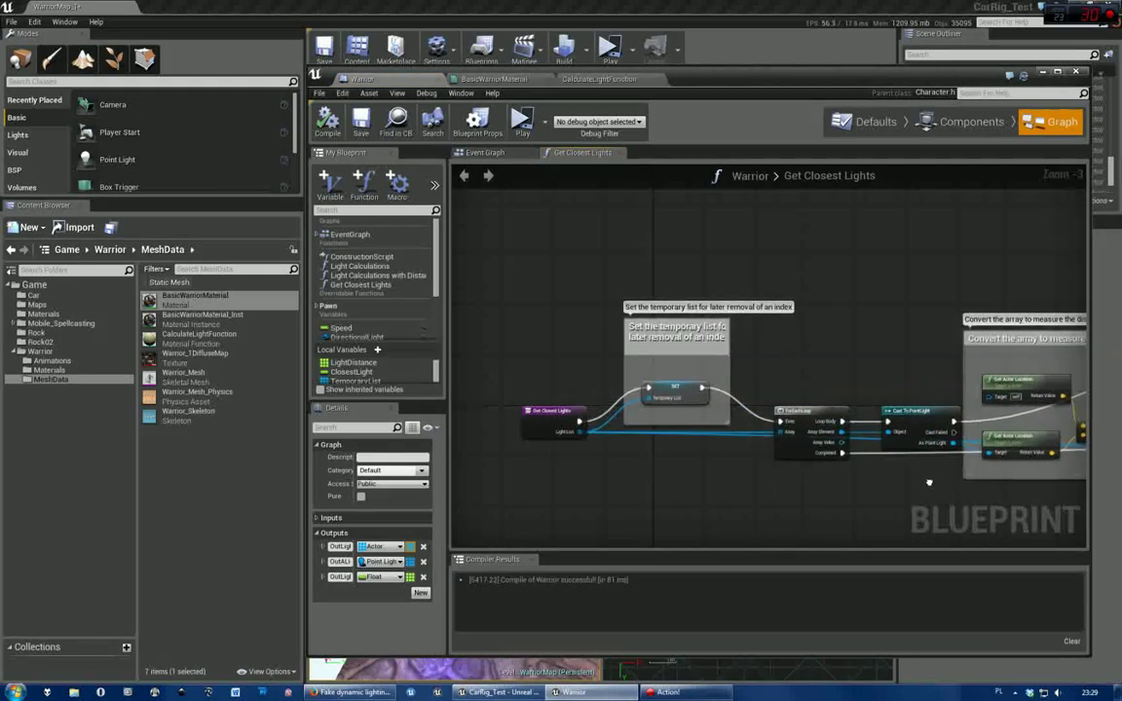
pyautogui.moveTo(929, 482)
pyautogui.mouseDown(button='right')
pyautogui.moveTo(762, 501)
pyautogui.moveTo(570, 485)
pyautogui.mouseUp(button='right')
pyautogui.moveTo(1091, 472); pyautogui.dragTo(700, 499, button='right')
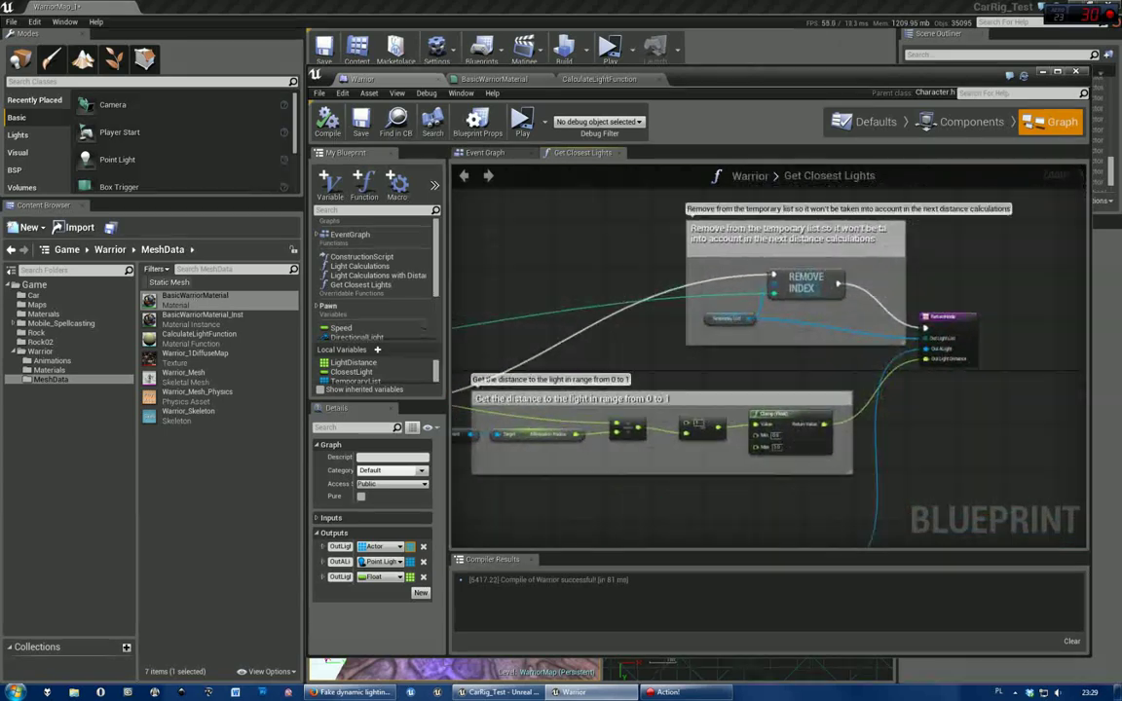
# Step: Close the function graph and pan to the second Light Calculations with Distance node
pyautogui.click(622, 153)
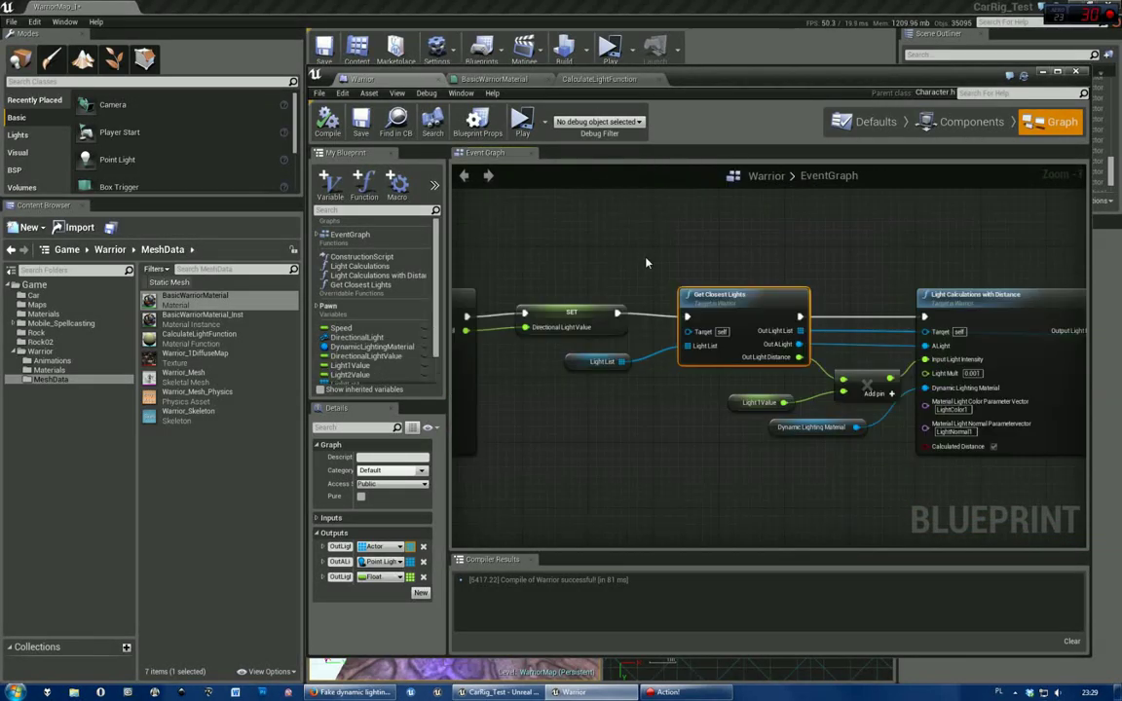
pyautogui.moveTo(883, 416); pyautogui.dragTo(628, 387, button='right')
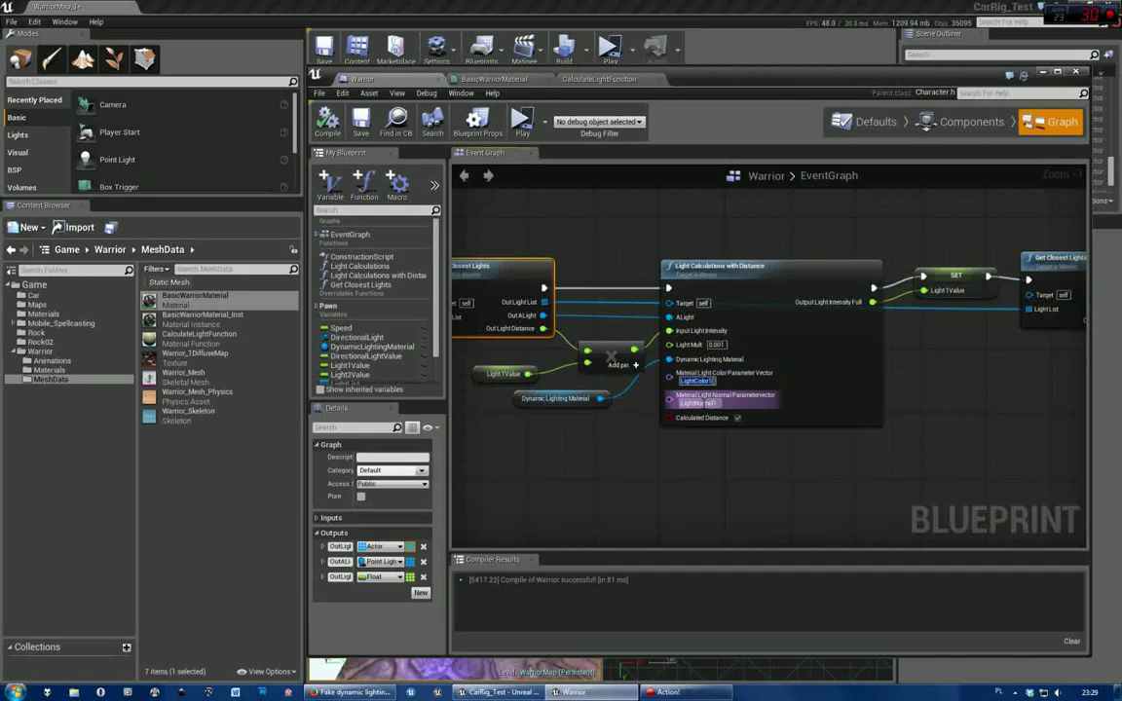
pyautogui.moveTo(697, 402); pyautogui.dragTo(711, 341, button='right')
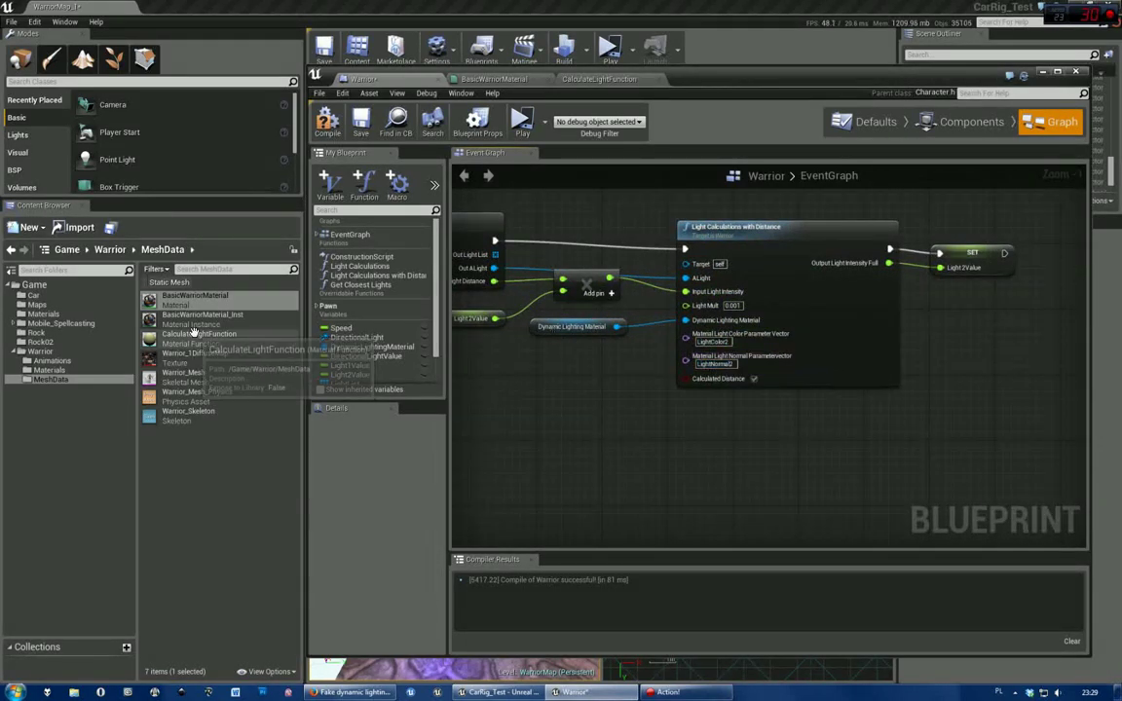
# Step: Open BasicWarriorMaterial and inspect DirectionalLightNormal, LightColor1 and a CalculateLightFunction node
pyautogui.doubleClick(195, 297)
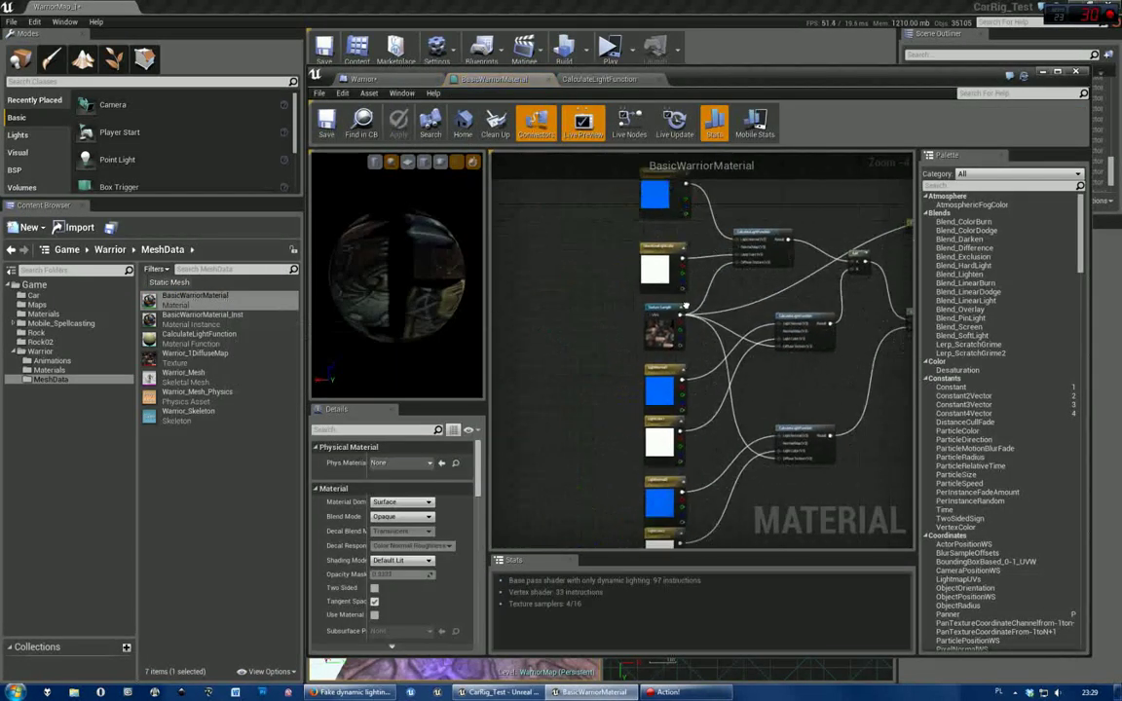
pyautogui.moveTo(662, 293); pyautogui.dragTo(721, 331, button='right')
pyautogui.click(603, 273)
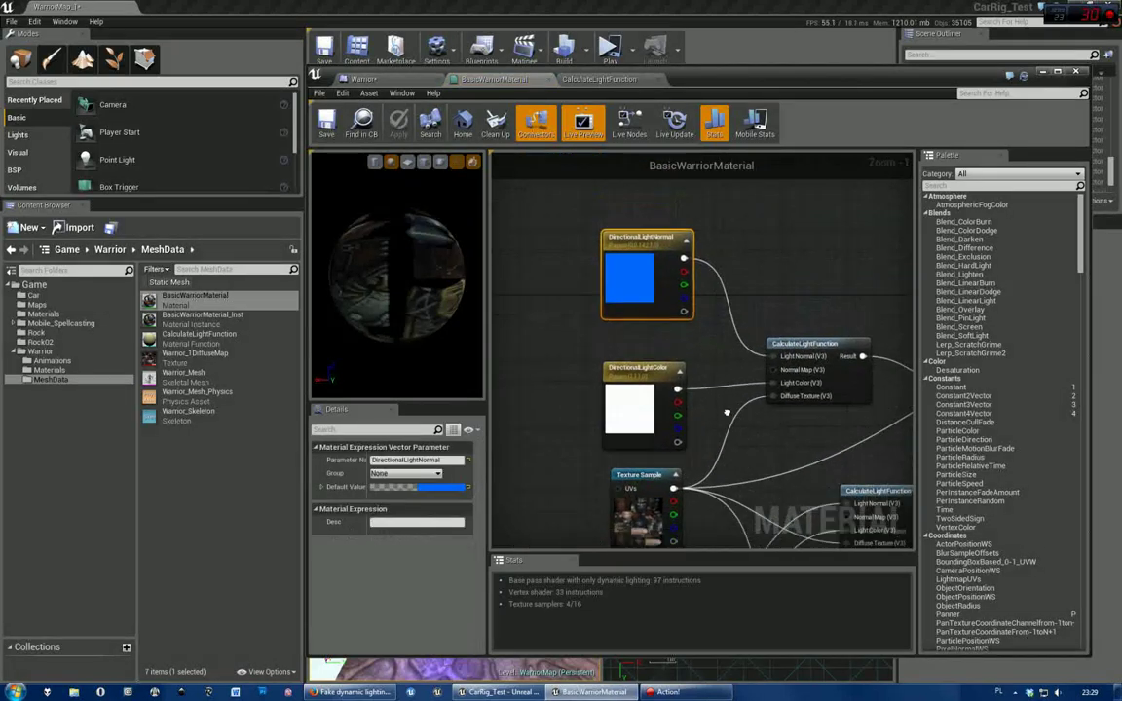
pyautogui.click(596, 384)
pyautogui.moveTo(596, 462); pyautogui.dragTo(589, 250, button='right')
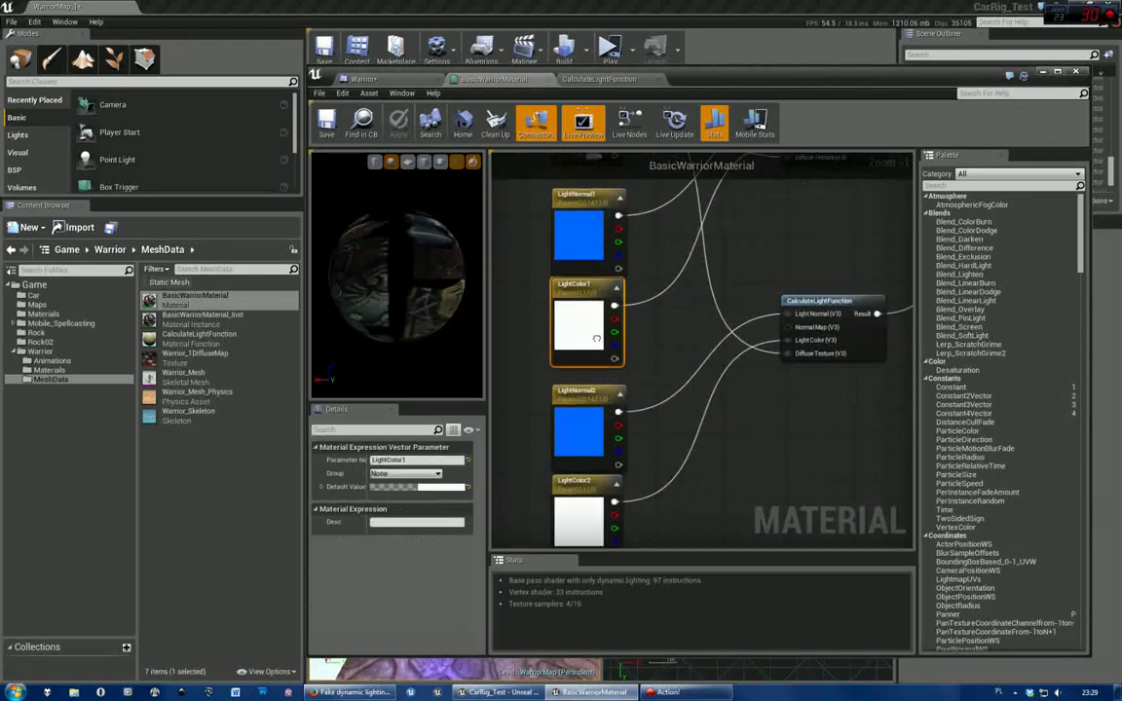
pyautogui.click(605, 305)
pyautogui.moveTo(606, 368); pyautogui.dragTo(646, 446, button='right')
pyautogui.click(732, 366)
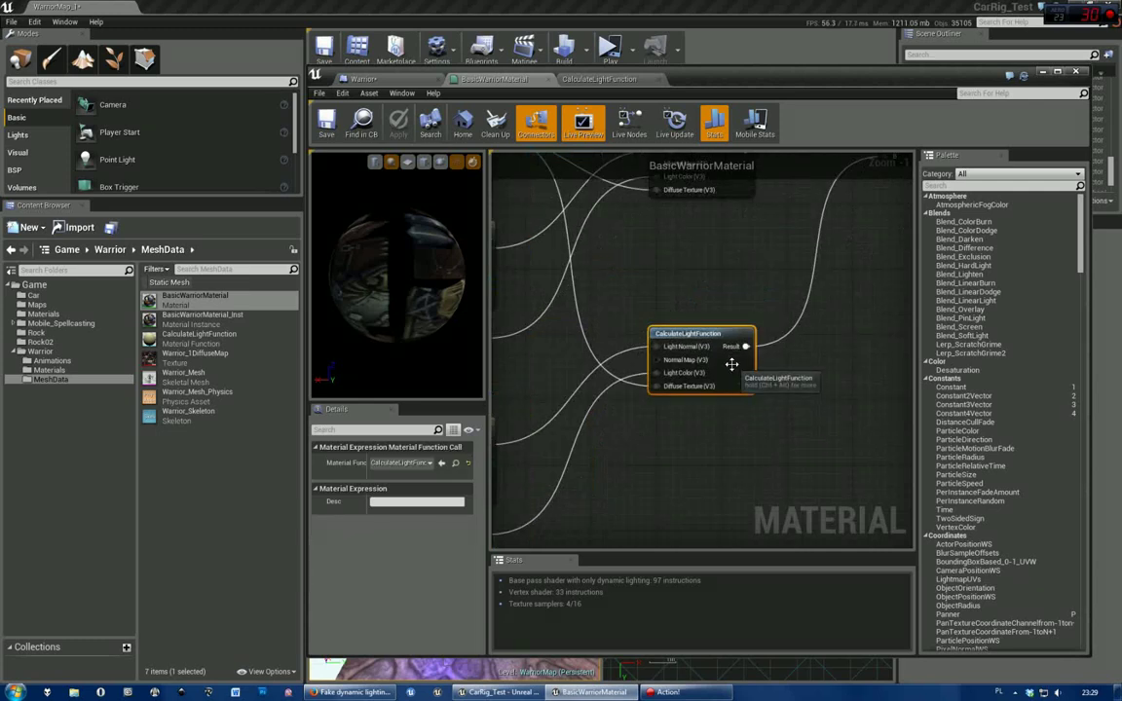
pyautogui.scroll(2, 698, 370)
# Step: Open CalculateLightFunction and inspect its input, BlendAngleCorrectedNormals, Divide and Multiply nodes
pyautogui.doubleClick(698, 370)
pyautogui.scroll(4, 682, 351)
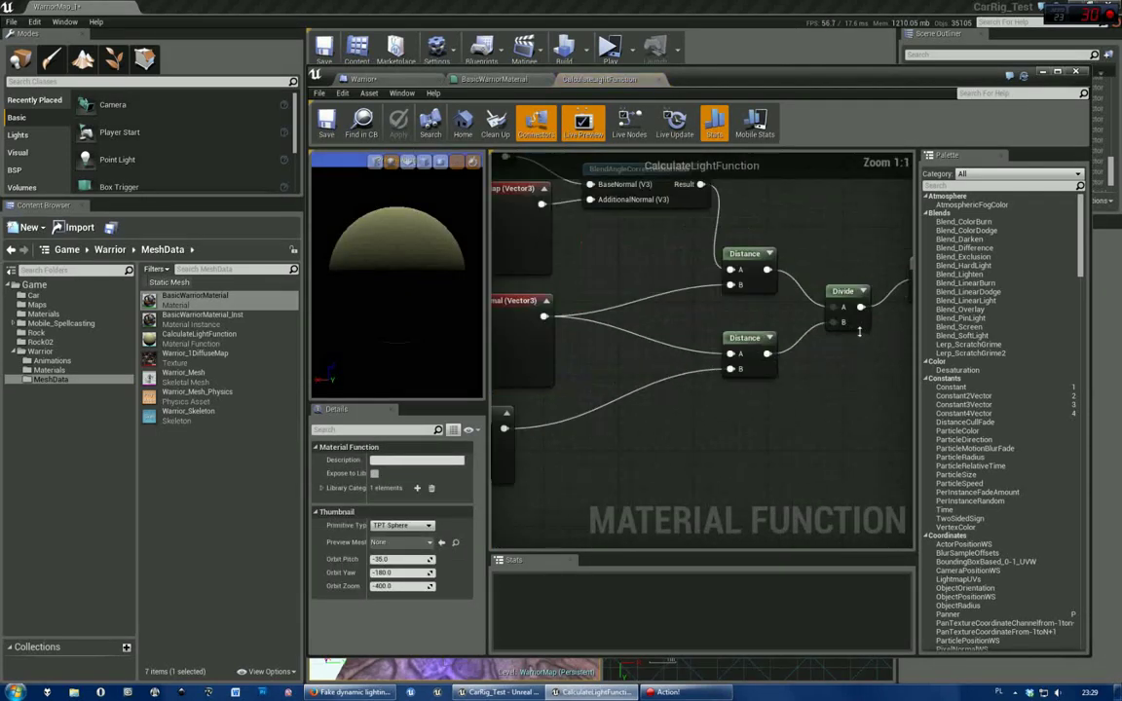
pyautogui.click(663, 288)
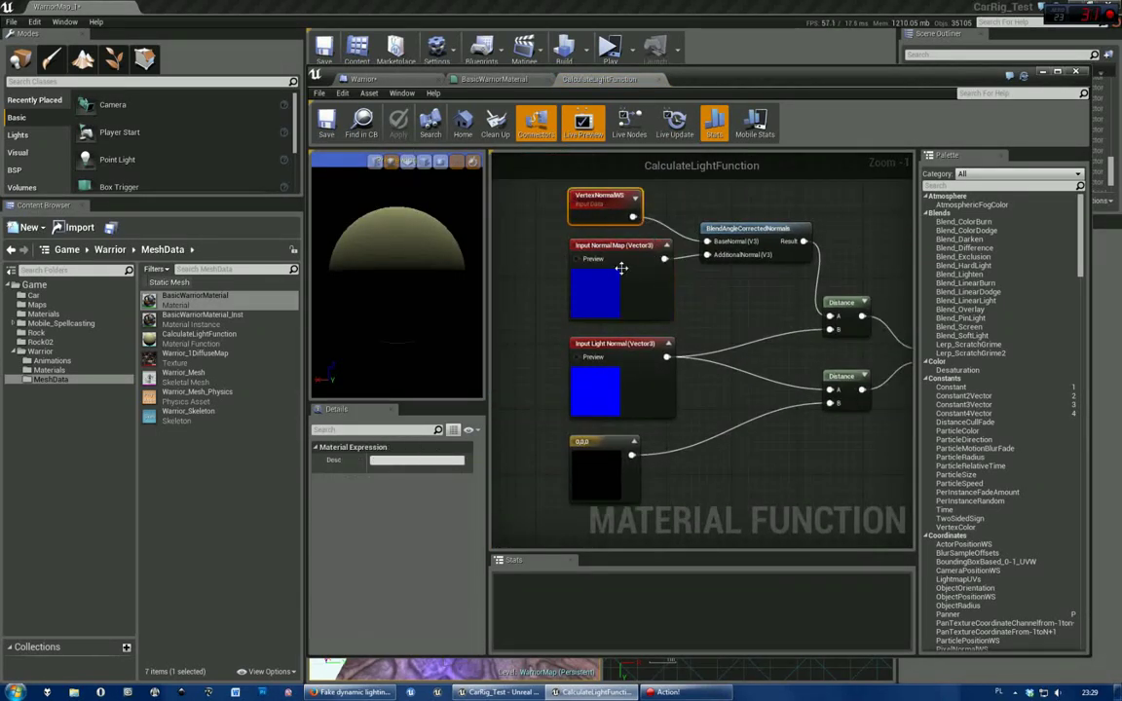
pyautogui.click(633, 370)
pyautogui.click(609, 458)
pyautogui.moveTo(764, 356); pyautogui.dragTo(604, 349, button='right')
pyautogui.click(594, 229)
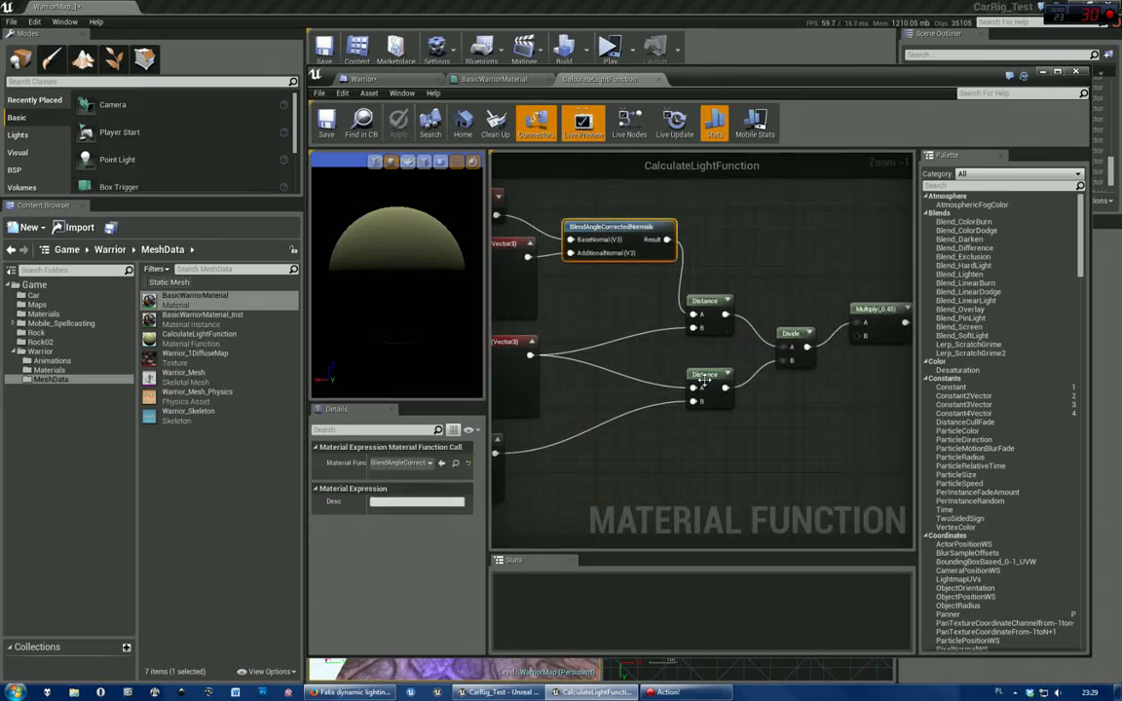
pyautogui.moveTo(809, 362); pyautogui.dragTo(595, 368, button='right')
pyautogui.moveTo(699, 331); pyautogui.dragTo(492, 331, button='right')
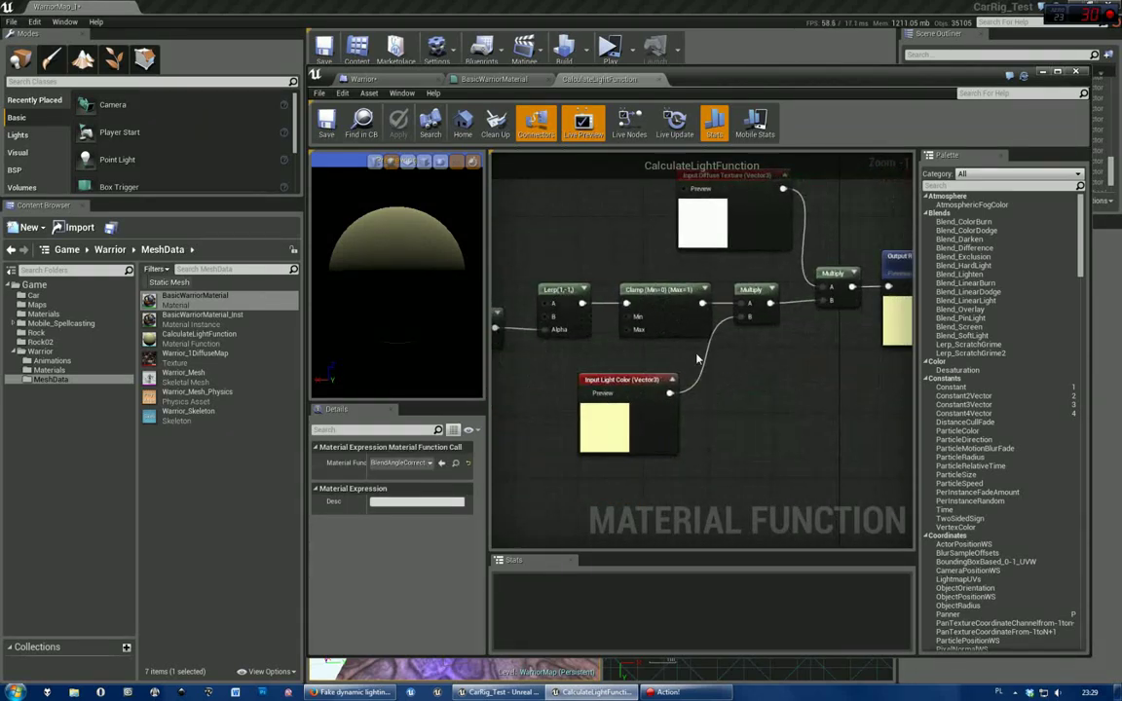
pyautogui.moveTo(850, 254); pyautogui.dragTo(766, 332, button='right')
# Step: Clear the node selection, then close the CalculateLightFunction and BasicWarriorMaterial editor windows
pyautogui.click(771, 438)
pyautogui.scroll(-8, 740, 409)
pyautogui.scroll(3, 709, 371)
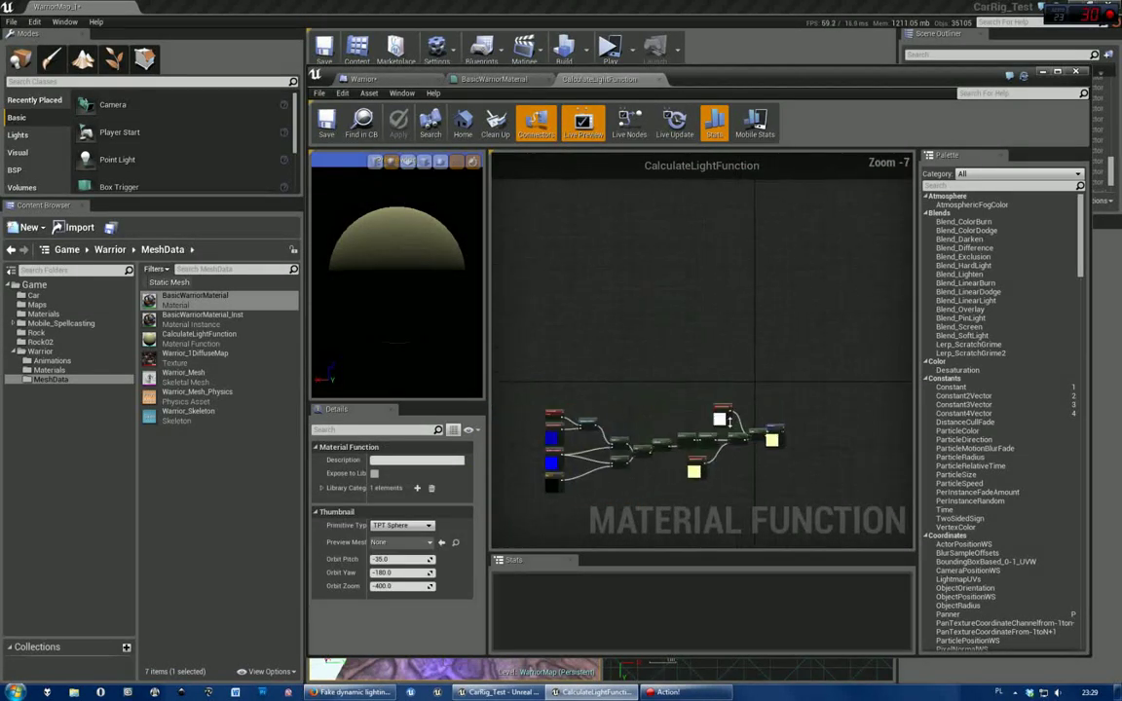
pyautogui.scroll(3, 696, 322)
pyautogui.scroll(-1, 687, 280)
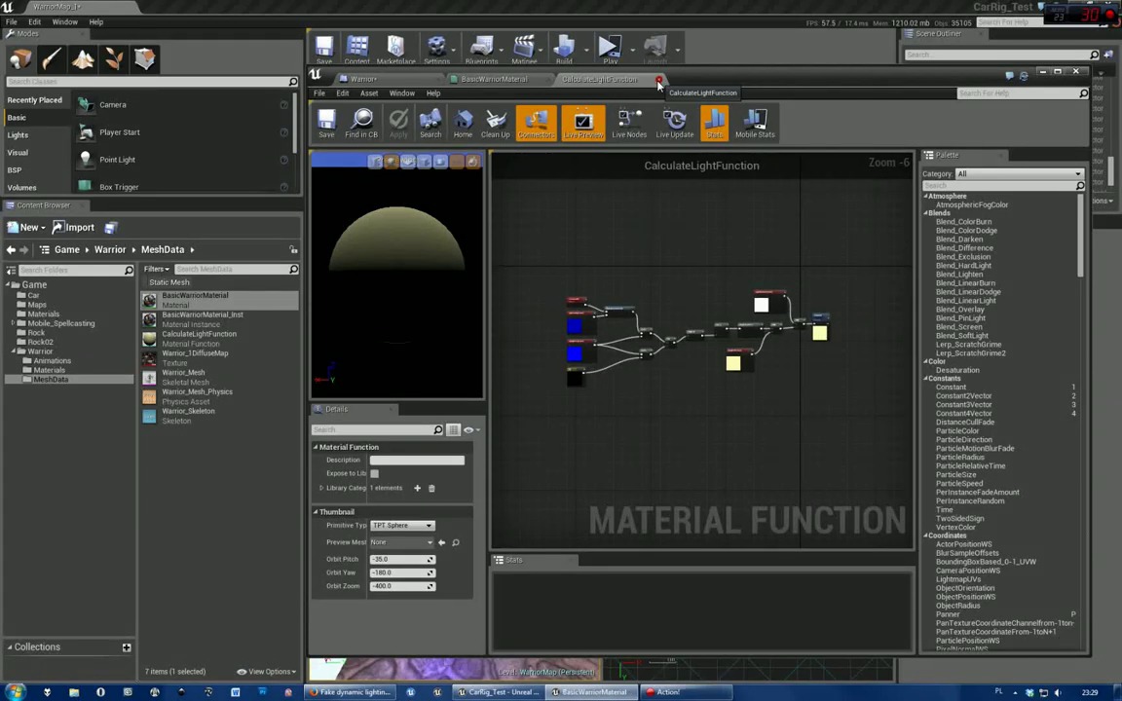
pyautogui.click(658, 80)
pyautogui.click(1075, 72)
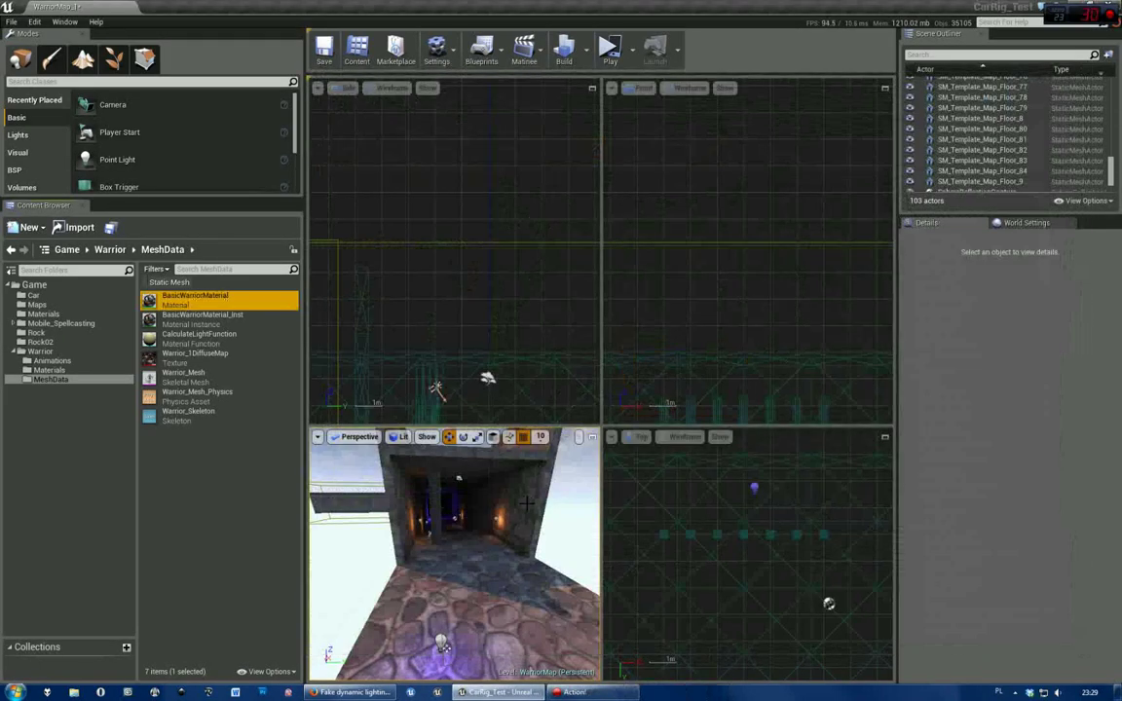